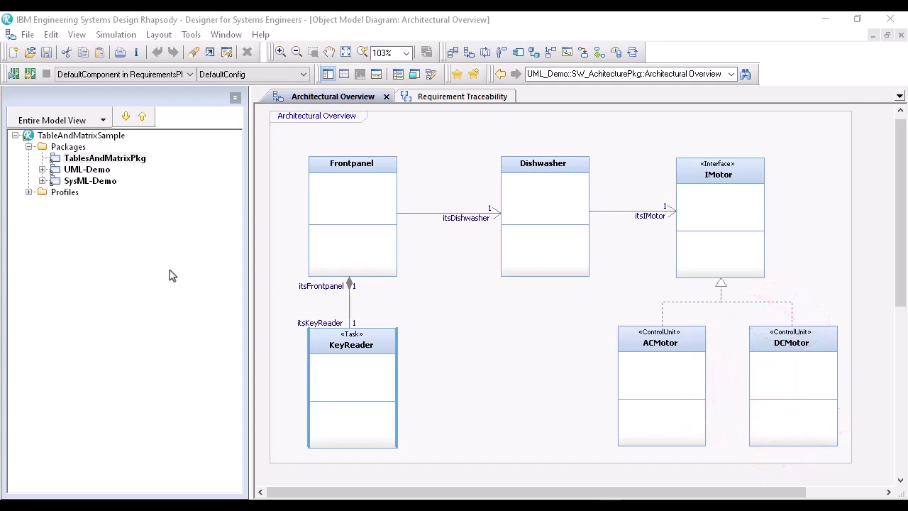
pyautogui.rightClick(357, 379)
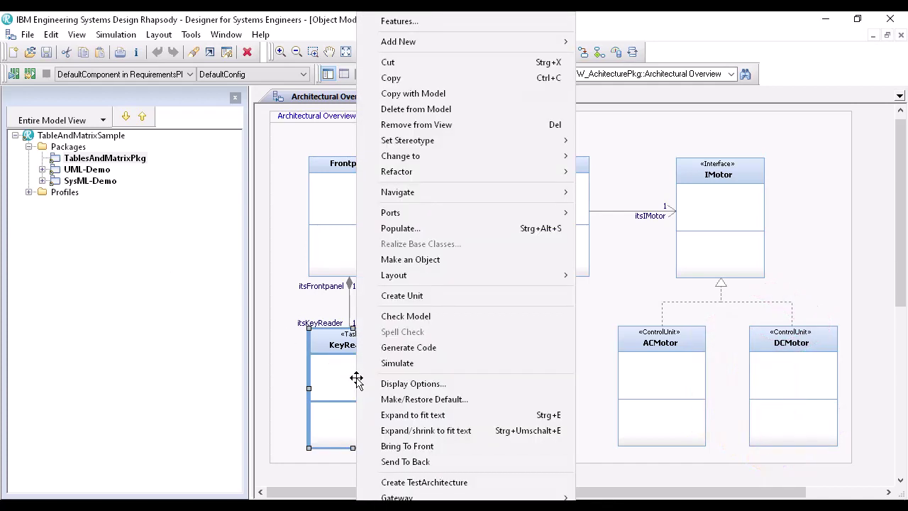
pyautogui.click(399, 22)
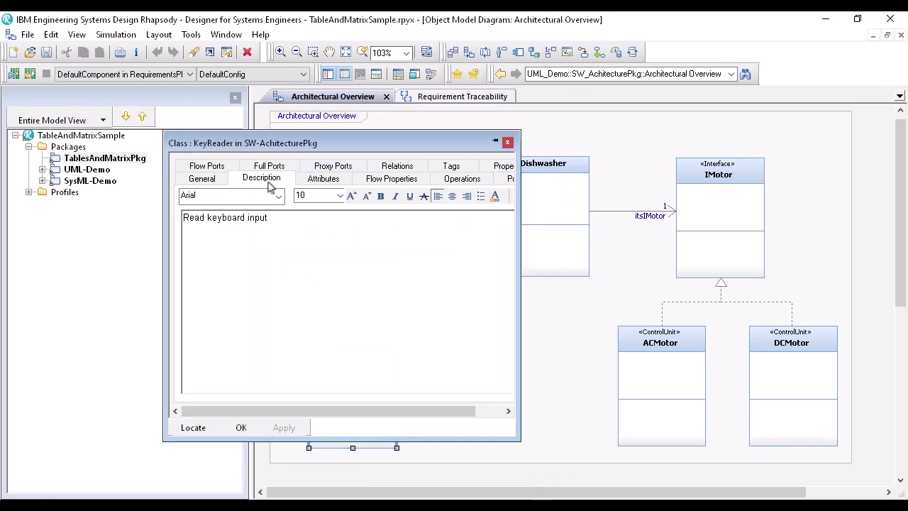
pyautogui.click(241, 428)
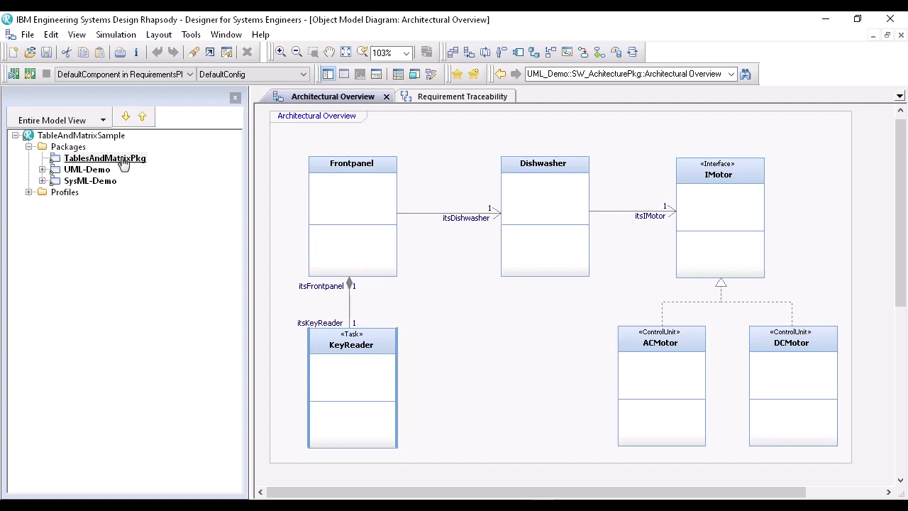
# Step: Create the Table Layout ClassTableLayout under TablesAndMatrixPkg and bring up its context menu
pyautogui.rightClick(123, 162)
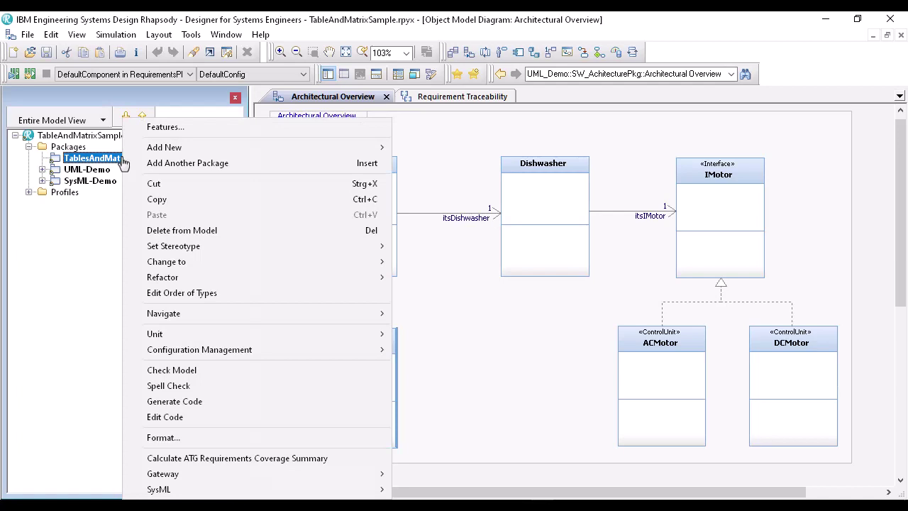
pyautogui.moveTo(171, 152)
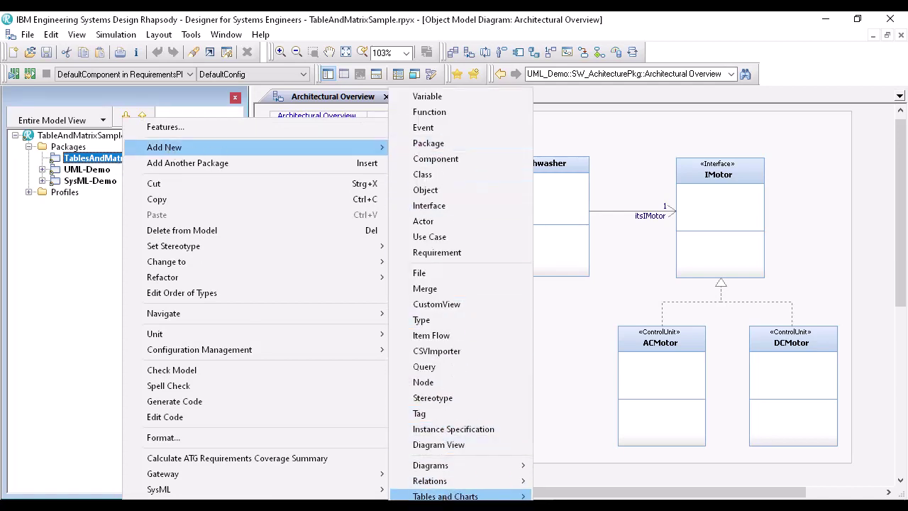
pyautogui.moveTo(454, 496)
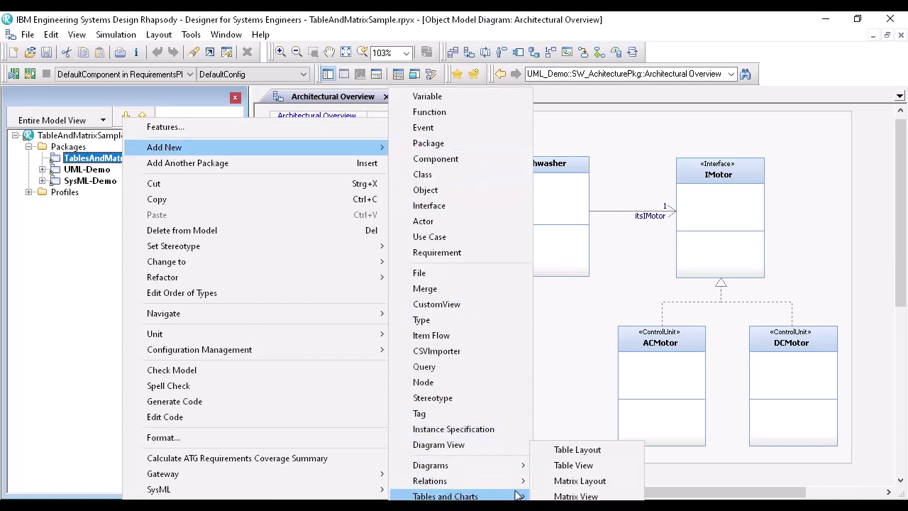
pyautogui.click(559, 454)
pyautogui.write('Cl')
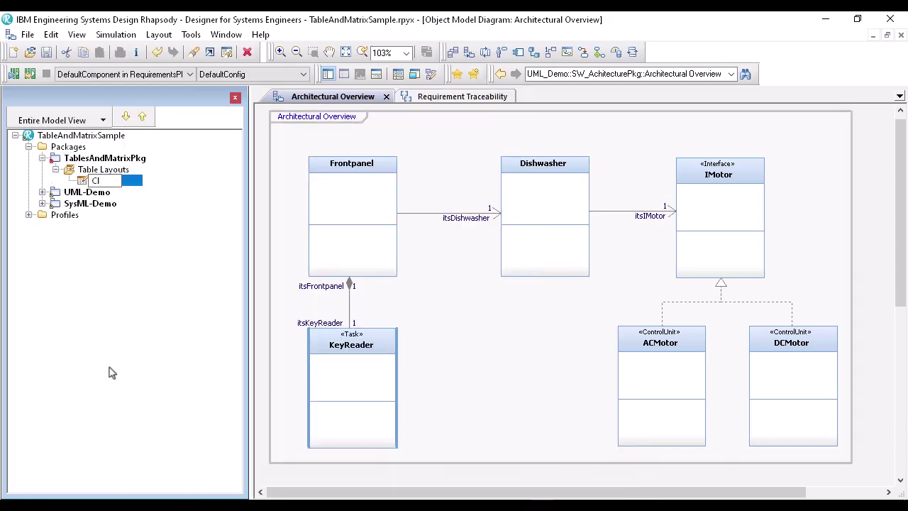
pyautogui.write('assTableLayout')
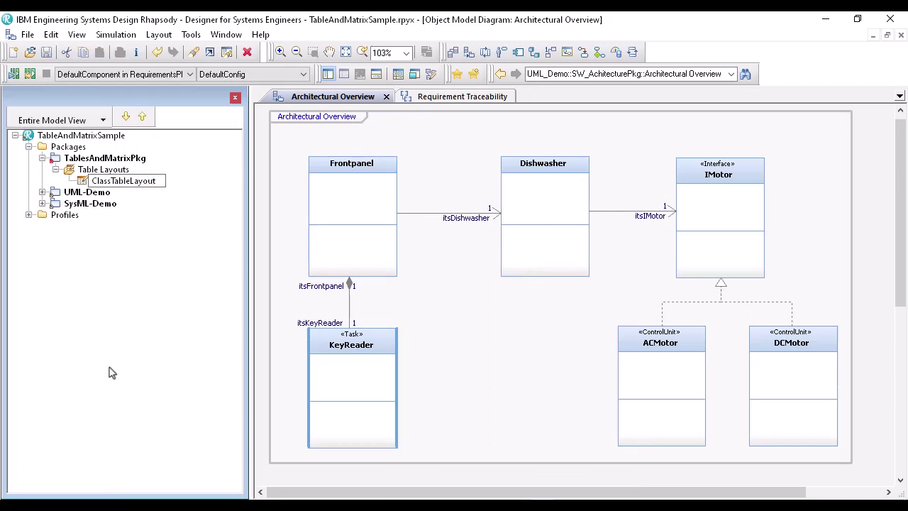
pyautogui.press('Return')
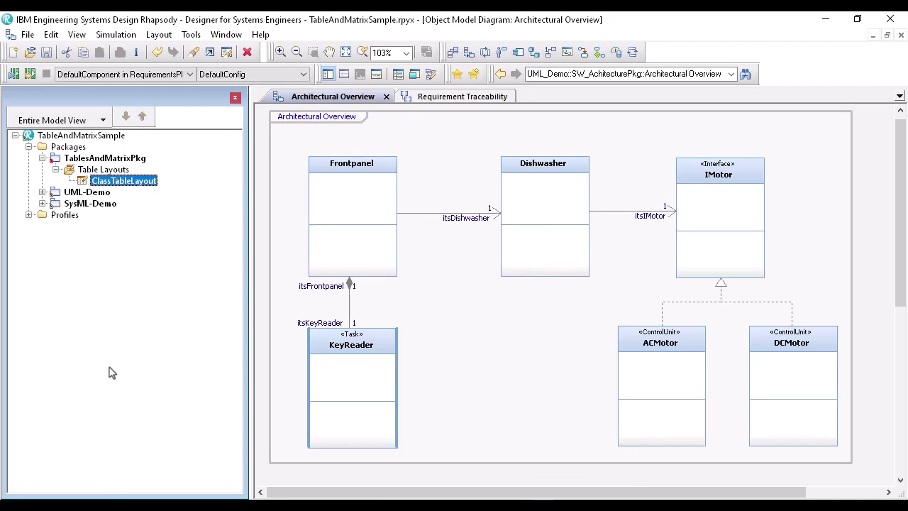
pyautogui.rightClick(155, 182)
# Step: Filter ClassTableLayout's criteria to the Class element type, then view its Columns page
pyautogui.click(173, 187)
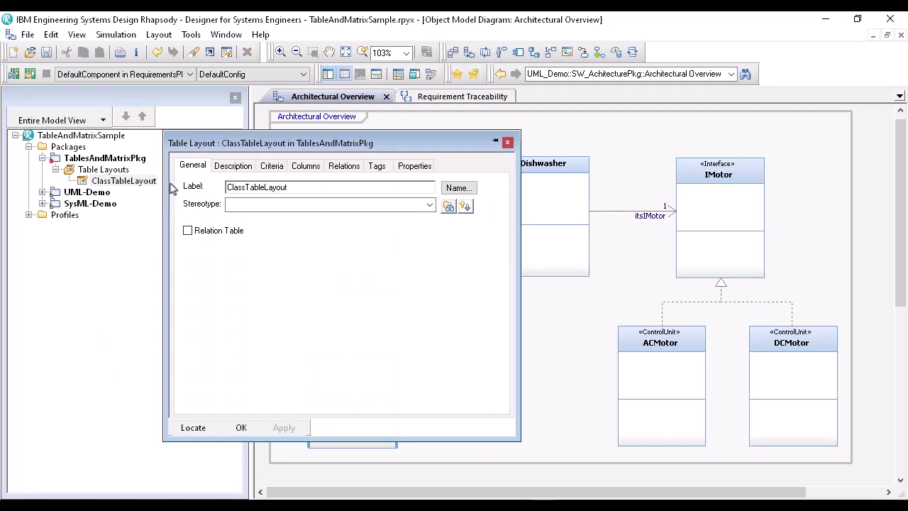
pyautogui.click(273, 169)
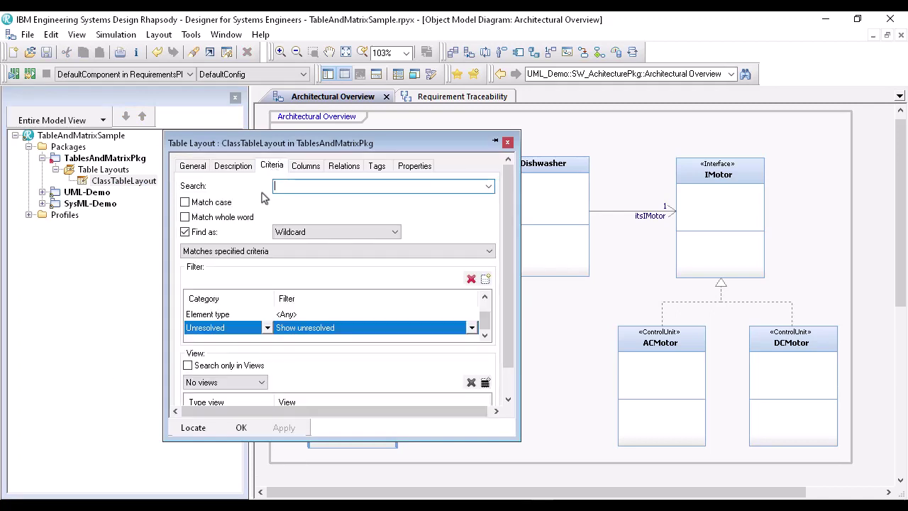
pyautogui.click(356, 323)
pyautogui.click(475, 314)
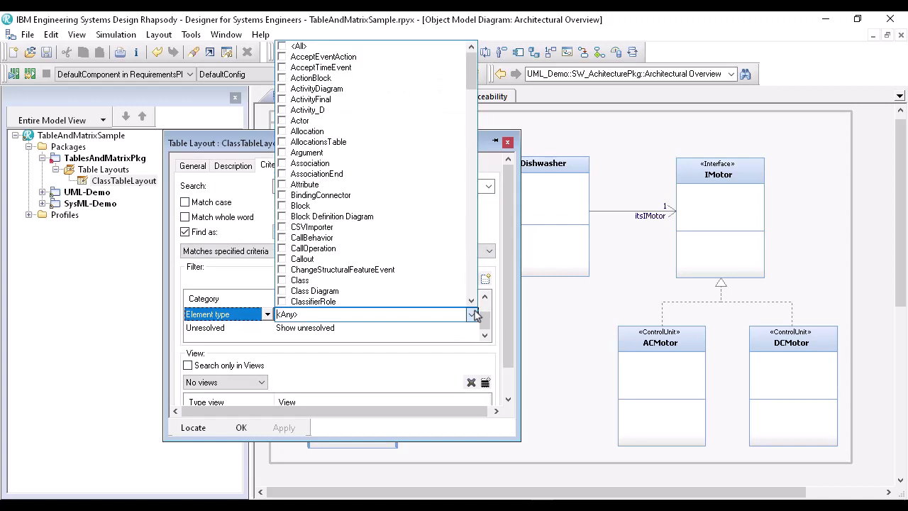
pyautogui.click(388, 282)
pyautogui.click(502, 273)
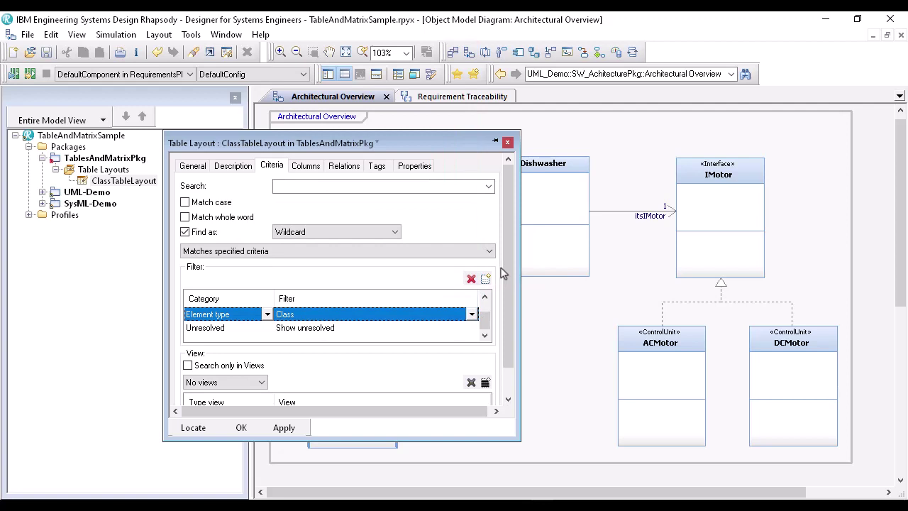
pyautogui.click(306, 168)
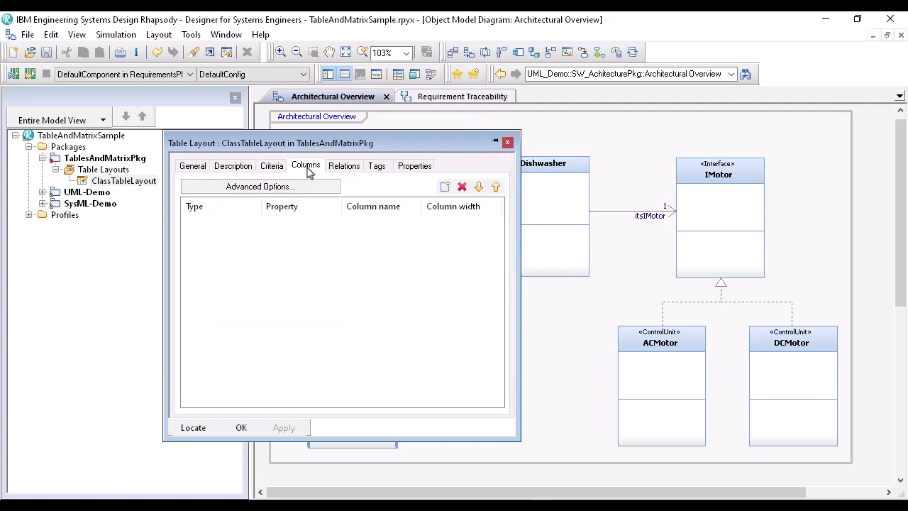
# Step: Add Name, Stereotypes and Description columns to ClassTableLayout
pyautogui.click(444, 189)
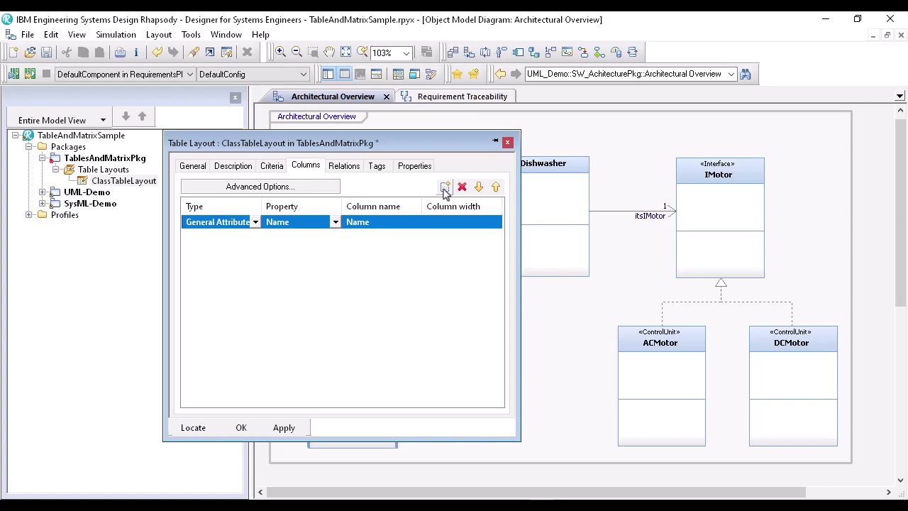
pyautogui.click(444, 189)
pyautogui.click(336, 235)
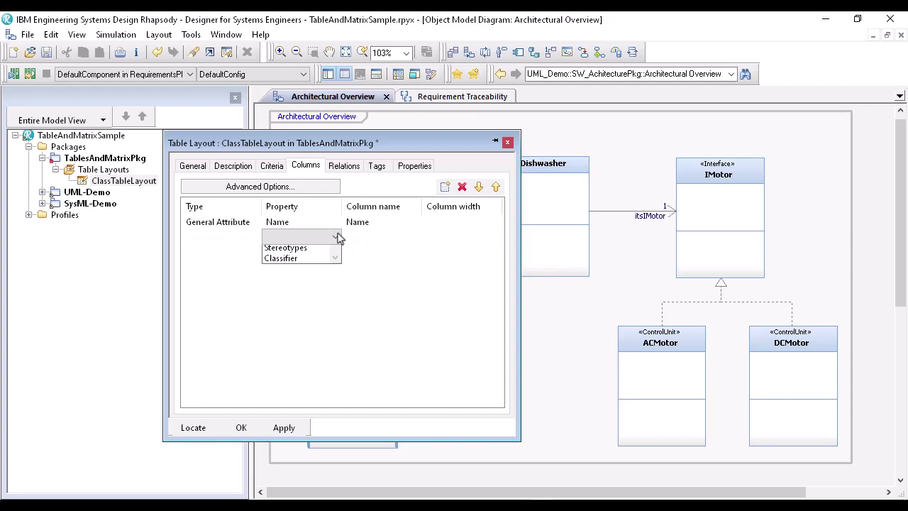
pyautogui.click(297, 323)
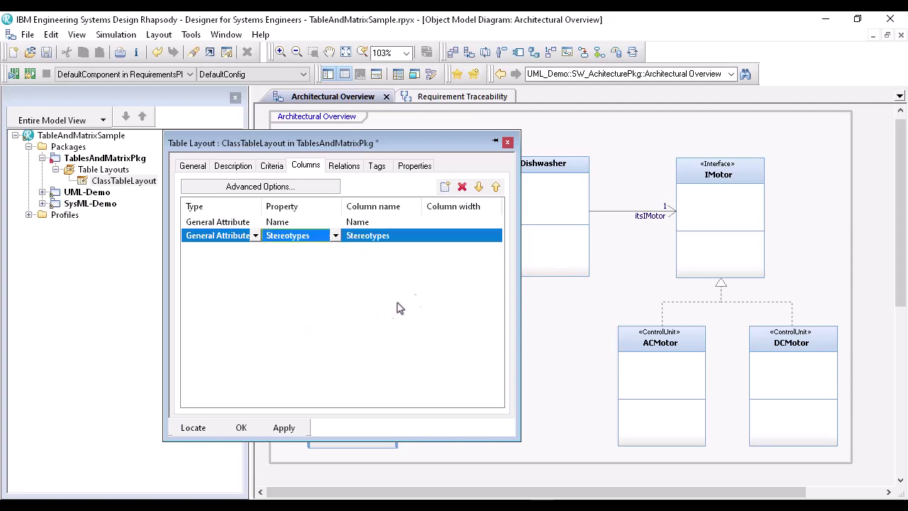
pyautogui.click(445, 189)
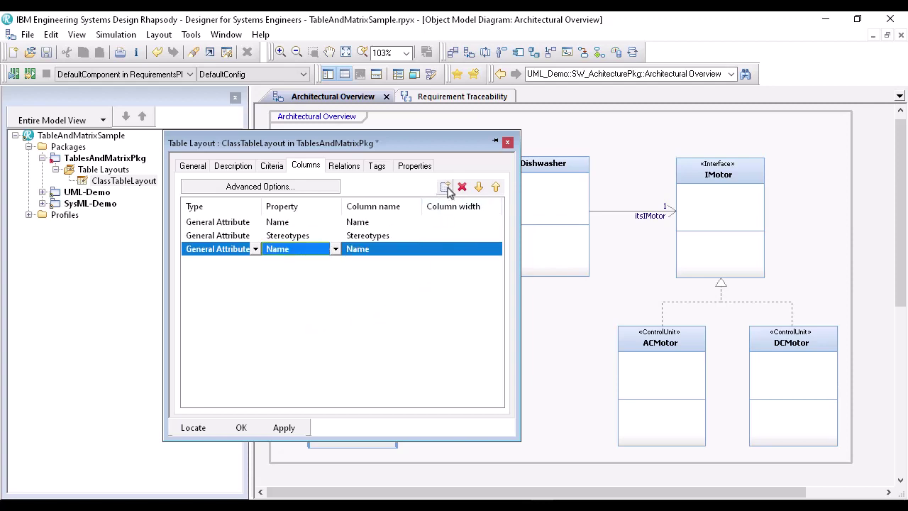
pyautogui.click(337, 253)
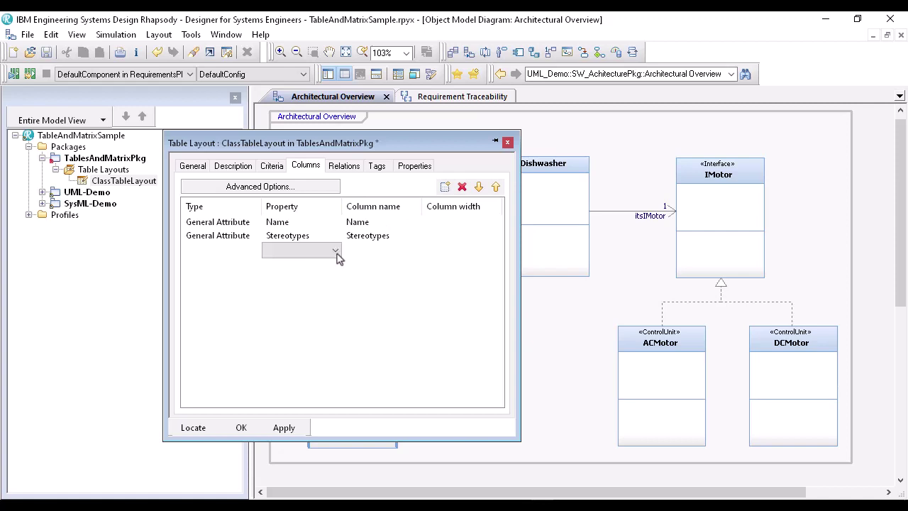
pyautogui.click(311, 307)
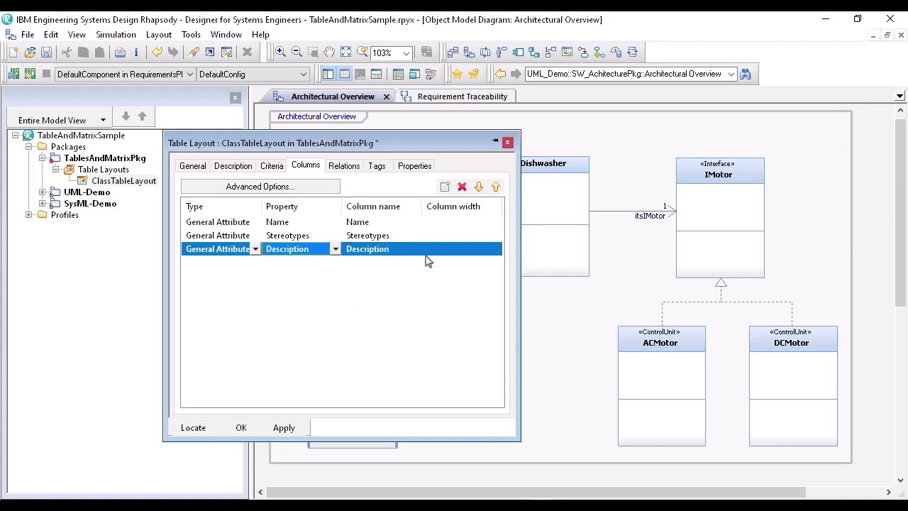
# Step: Add a General Attribute column showing Owner, move it to the top, and apply
pyautogui.click(445, 187)
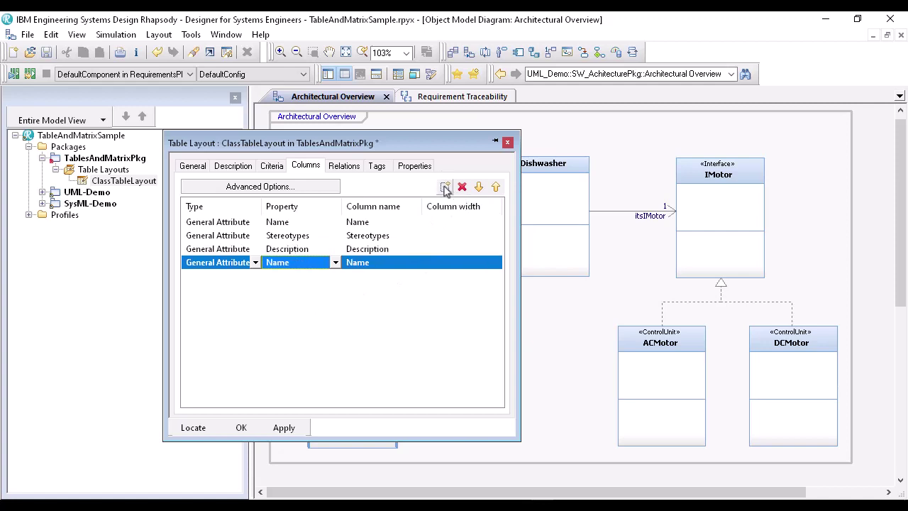
pyautogui.click(256, 264)
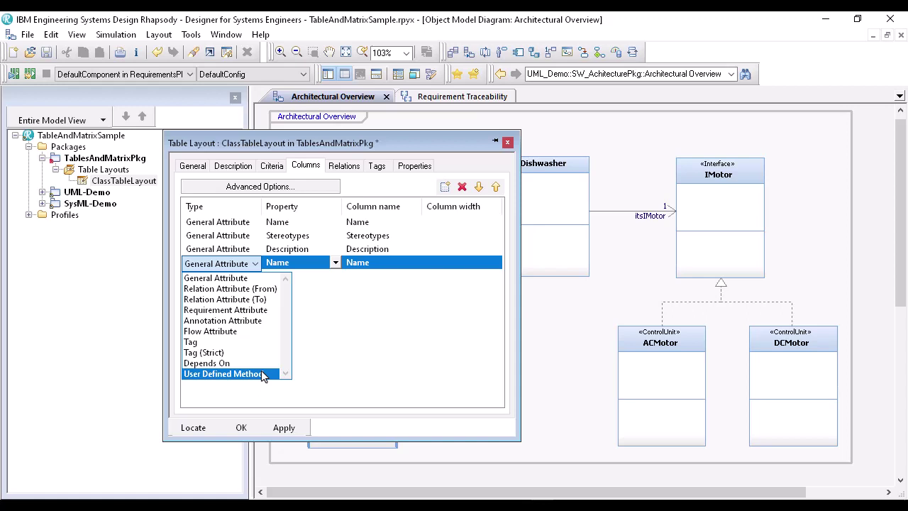
pyautogui.click(241, 281)
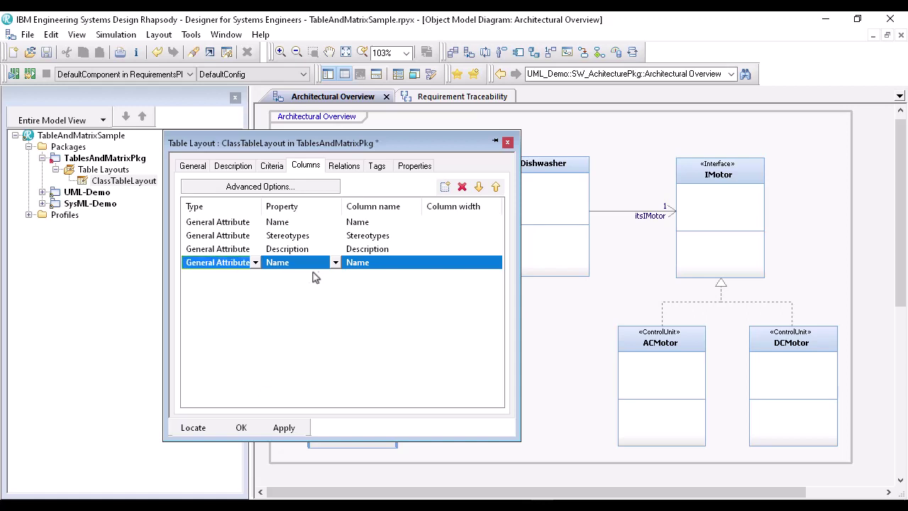
pyautogui.click(335, 264)
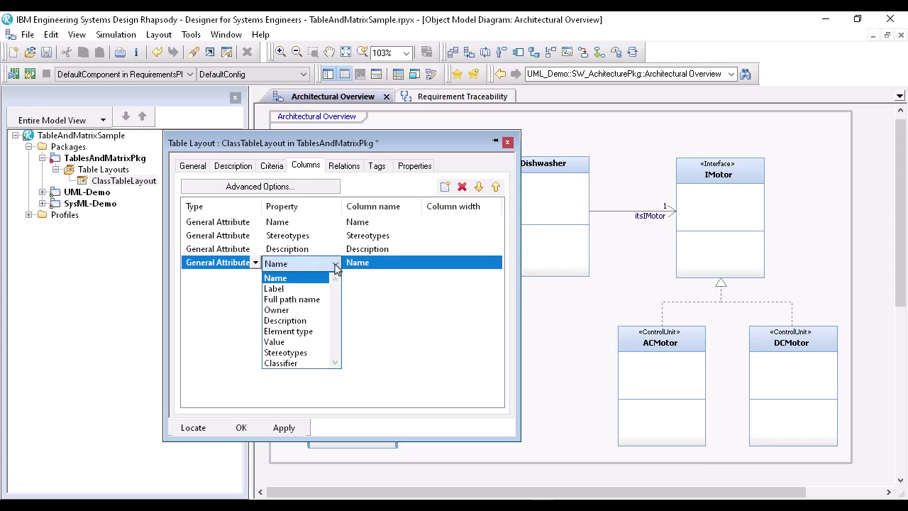
pyautogui.click(312, 310)
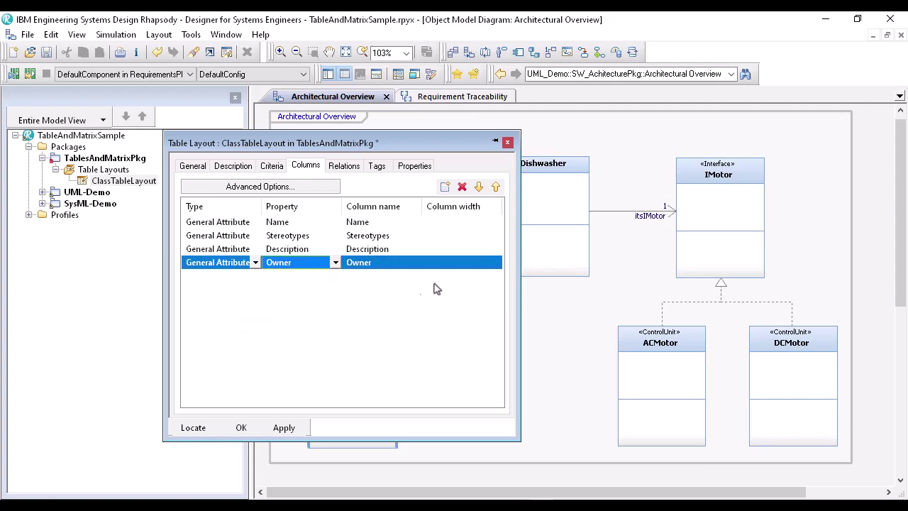
pyautogui.click(495, 187)
pyautogui.click(495, 187)
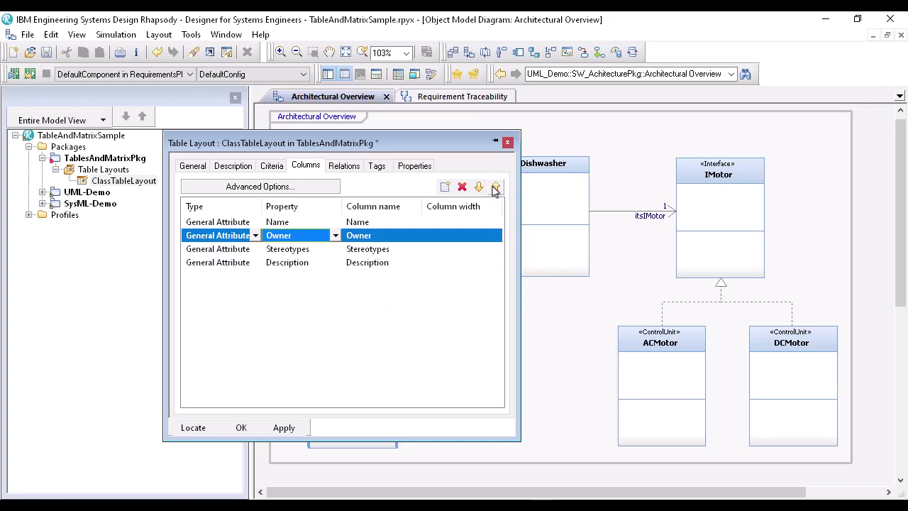
pyautogui.click(495, 187)
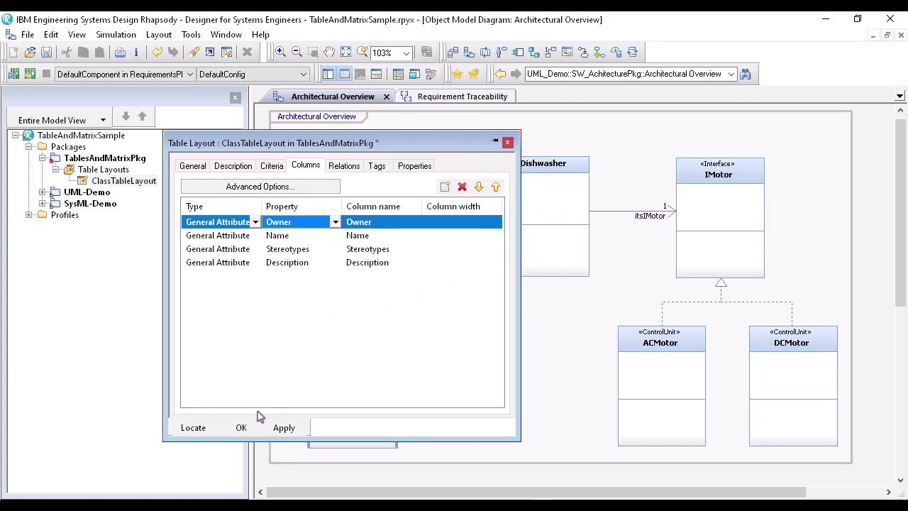
pyautogui.click(240, 428)
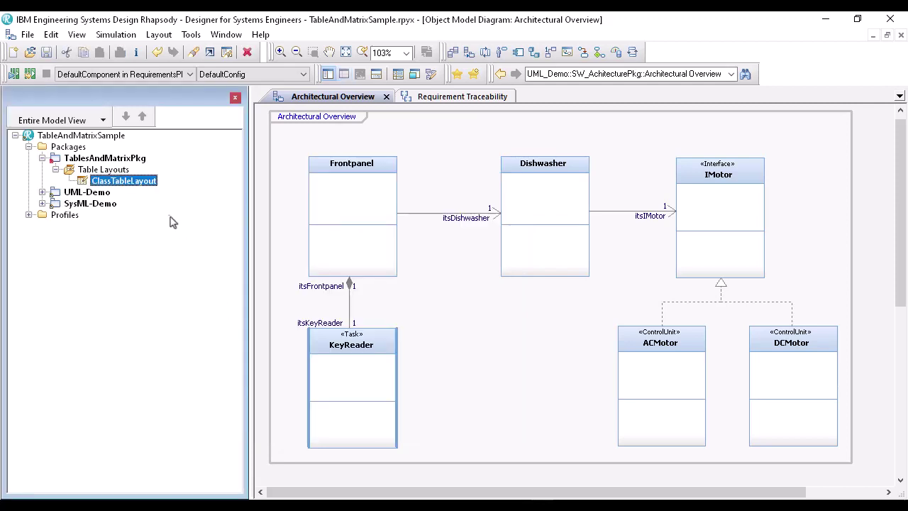
# Step: Create a Table View named ClassTableView in TablesAndMatrixPkg
pyautogui.click(132, 183)
pyautogui.rightClick(134, 188)
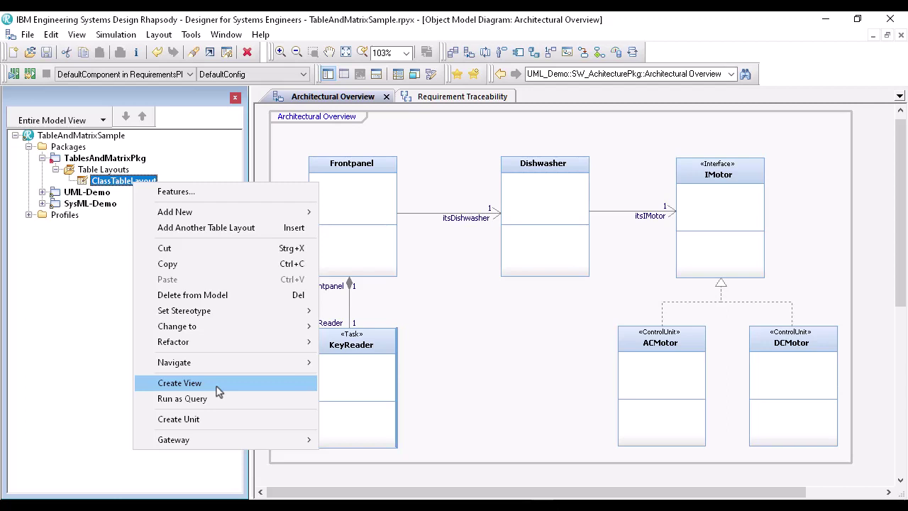
pyautogui.rightClick(103, 162)
pyautogui.moveTo(195, 148)
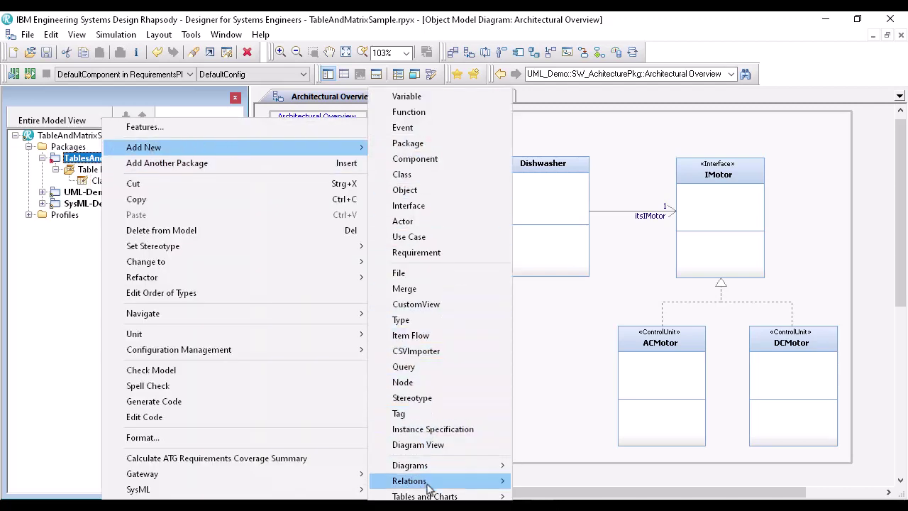
pyautogui.moveTo(426, 496)
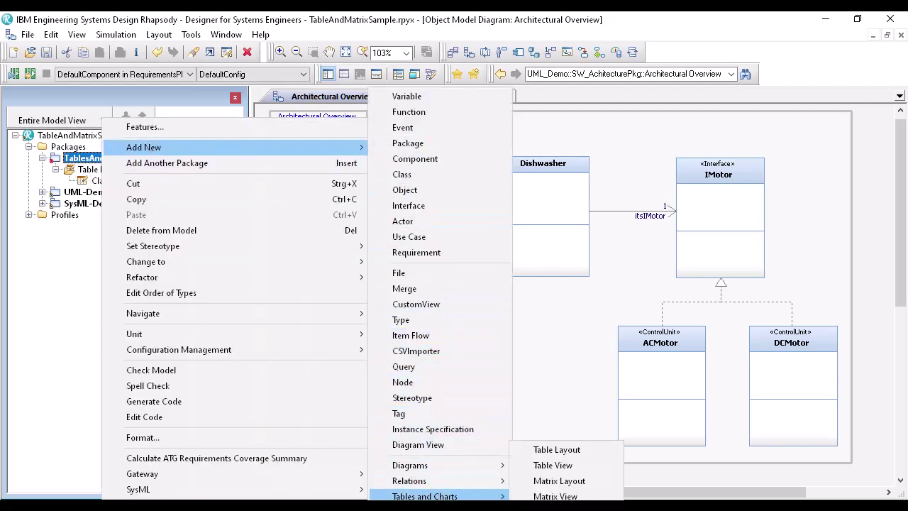
pyautogui.click(552, 465)
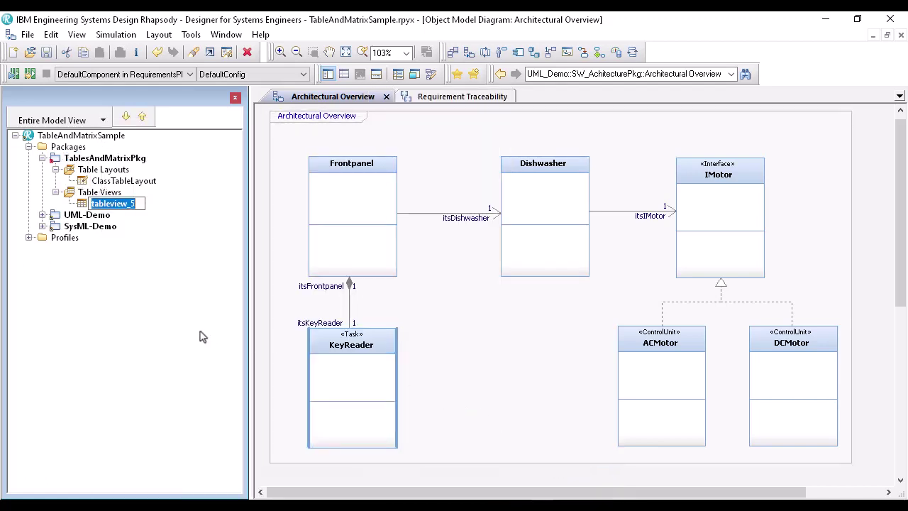
pyautogui.write('Class')
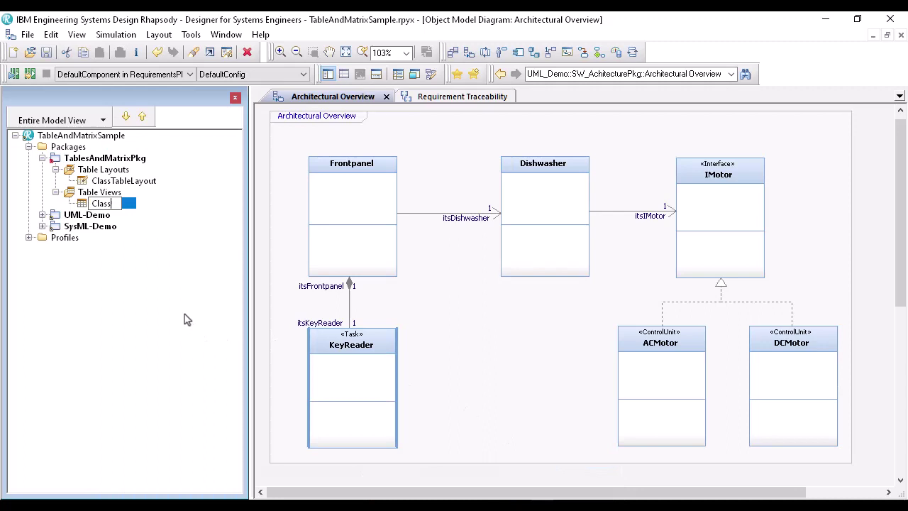
pyautogui.write('TableView')
pyautogui.press('Return')
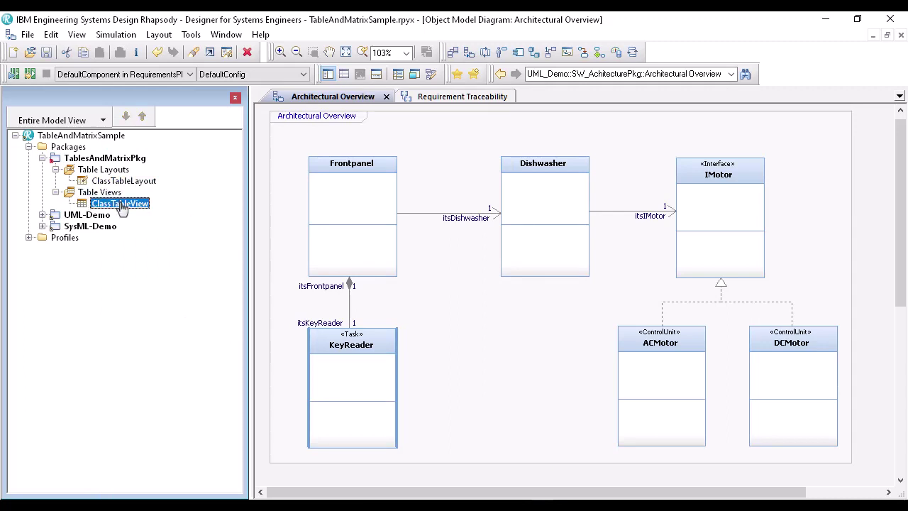
# Step: Set ClassTableView's layout to ClassTableLayout and its scope to SW-AchitecturePkg
pyautogui.rightClick(119, 204)
pyautogui.click(151, 211)
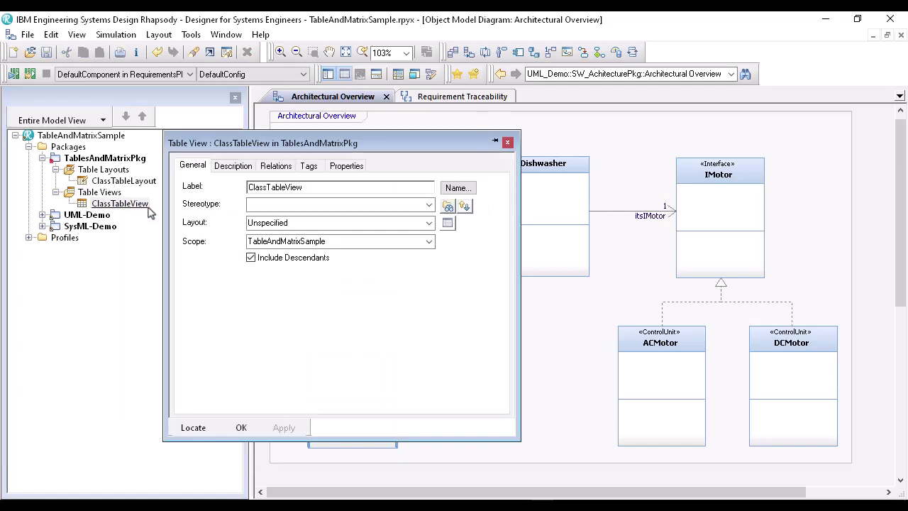
pyautogui.click(428, 225)
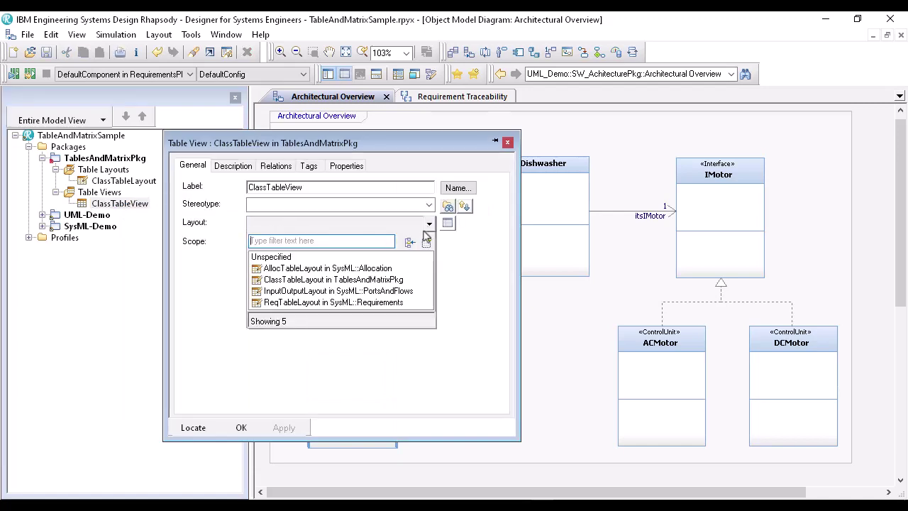
pyautogui.click(366, 281)
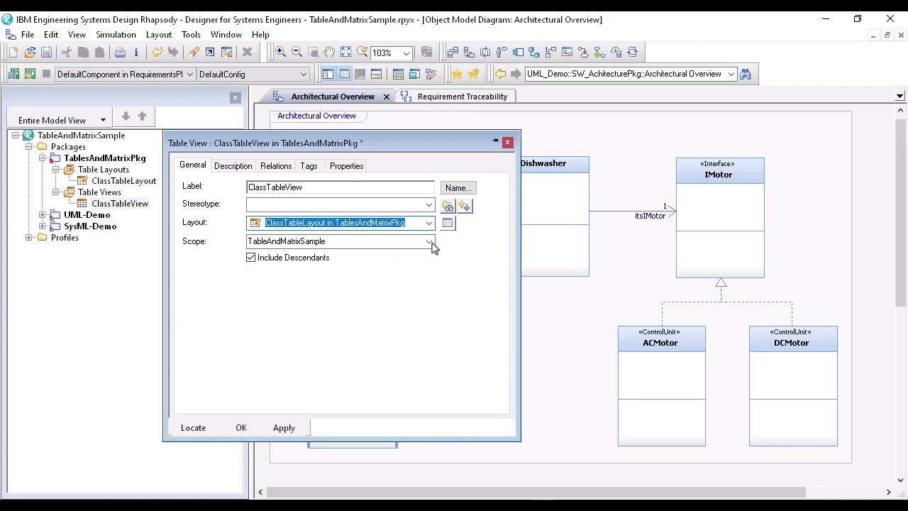
pyautogui.click(432, 244)
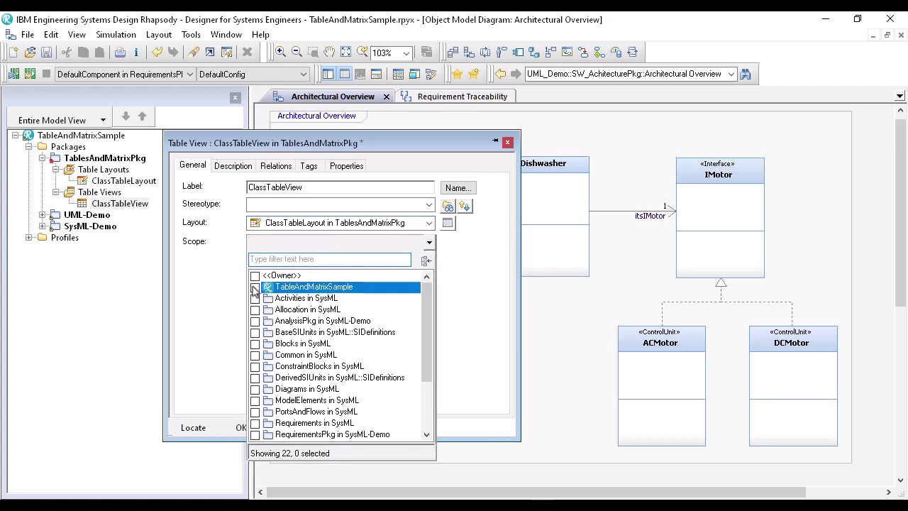
pyautogui.moveTo(429, 318); pyautogui.dragTo(431, 362)
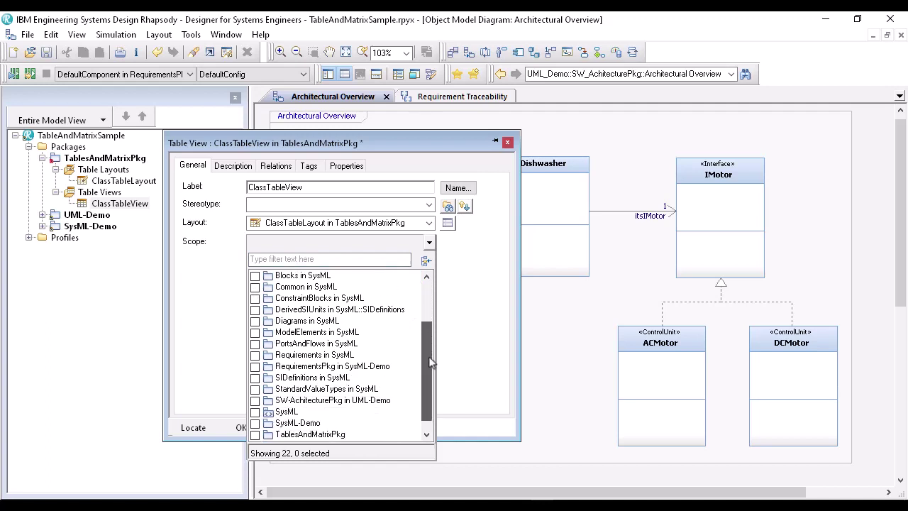
pyautogui.click(256, 401)
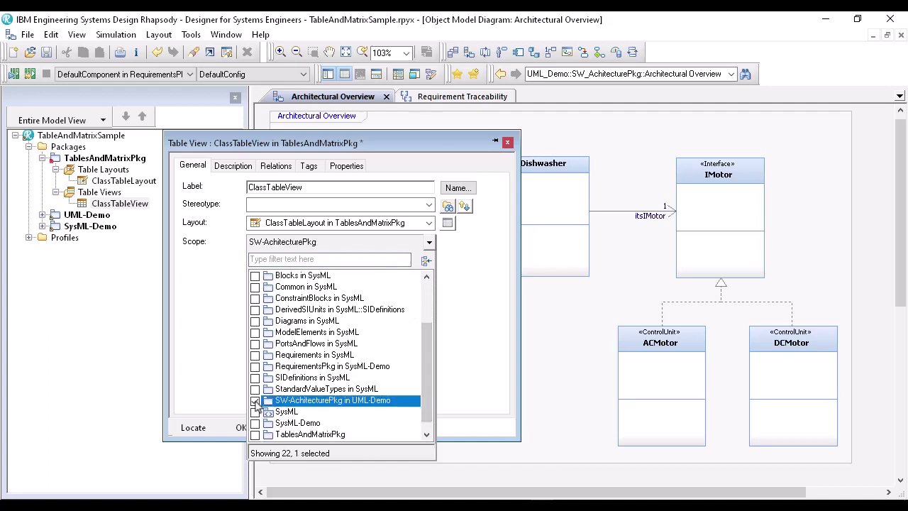
pyautogui.click(488, 382)
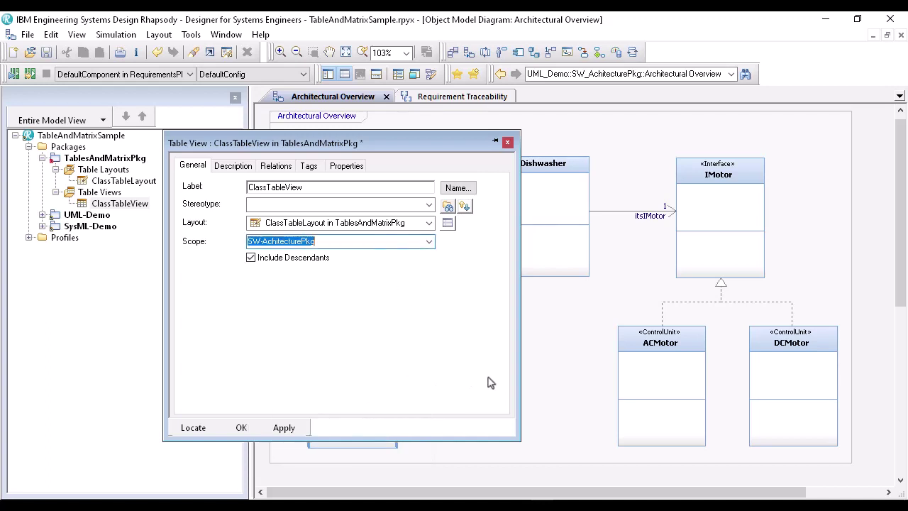
pyautogui.click(245, 429)
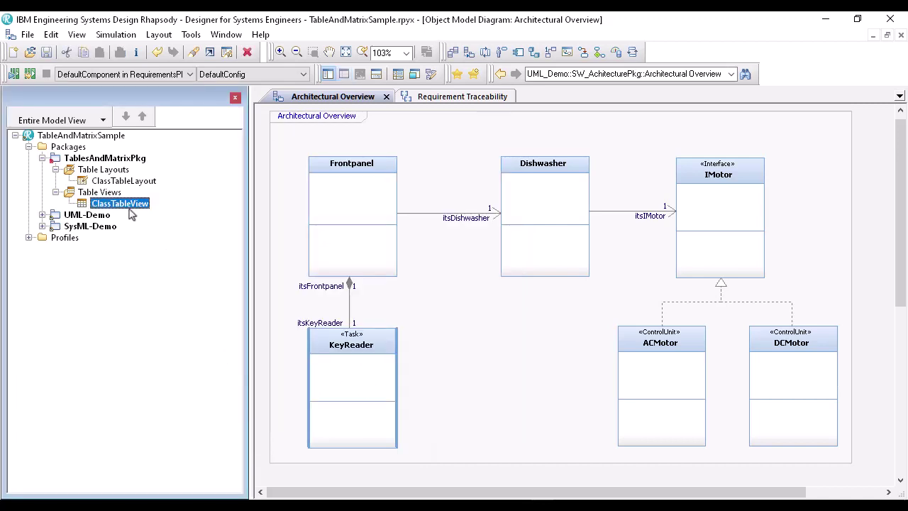
# Step: Open ClassTableView to list IMotor, ACMotor, DCMotor, Frontpanel, KeyReader and Dishwasher
pyautogui.doubleClick(128, 206)
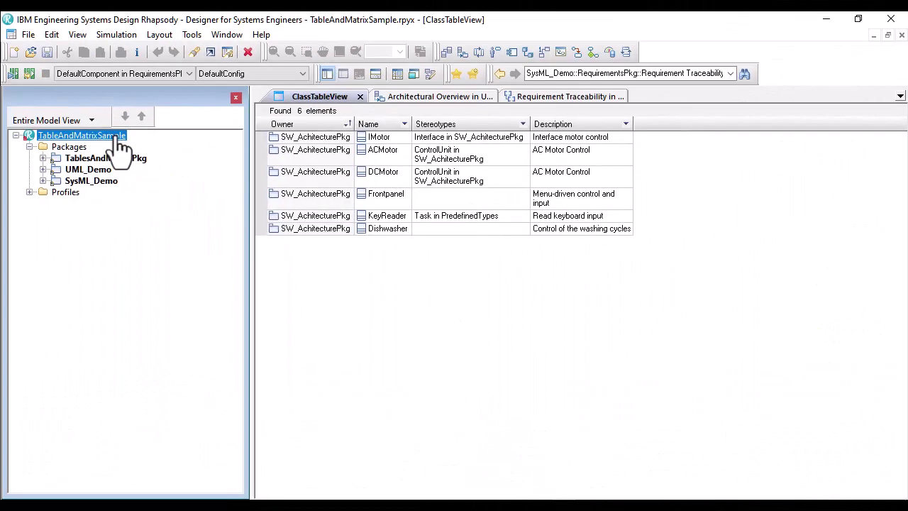
# Step: Change the TableAndMatrixSample model to SysML
pyautogui.rightClick(121, 145)
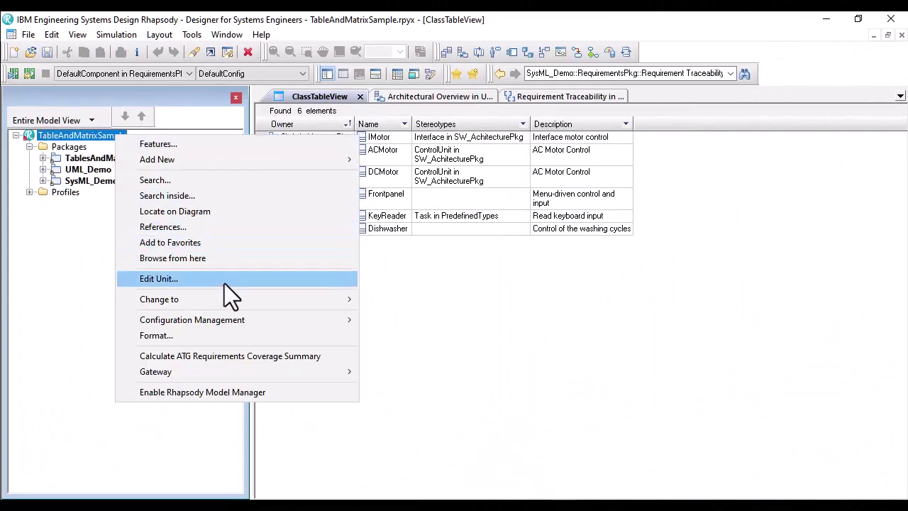
pyautogui.moveTo(224, 299)
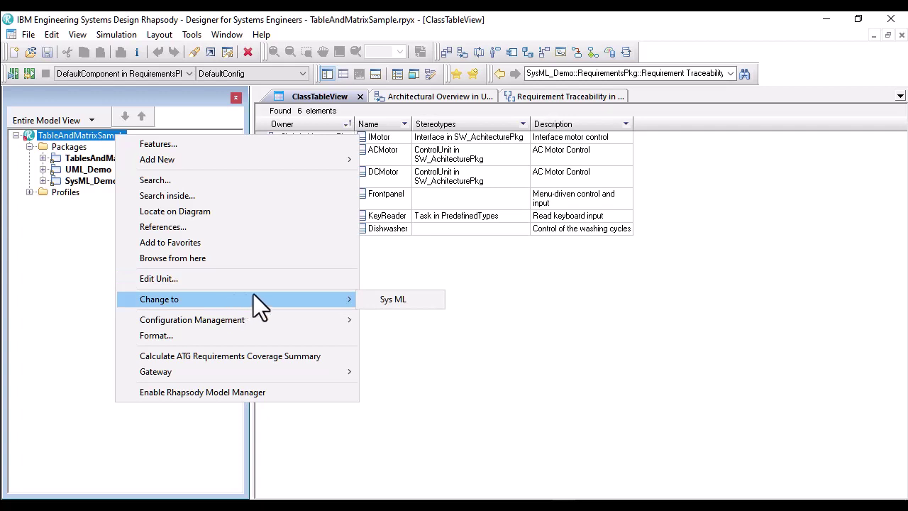
pyautogui.click(395, 299)
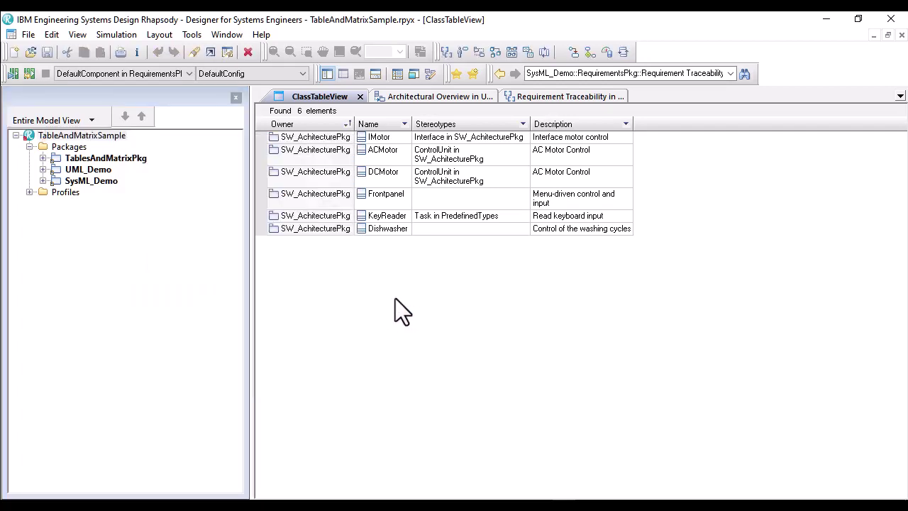
# Step: On the Requirement Traceability diagram, inspect the wash dishes use case refining Quick mode
pyautogui.click(548, 98)
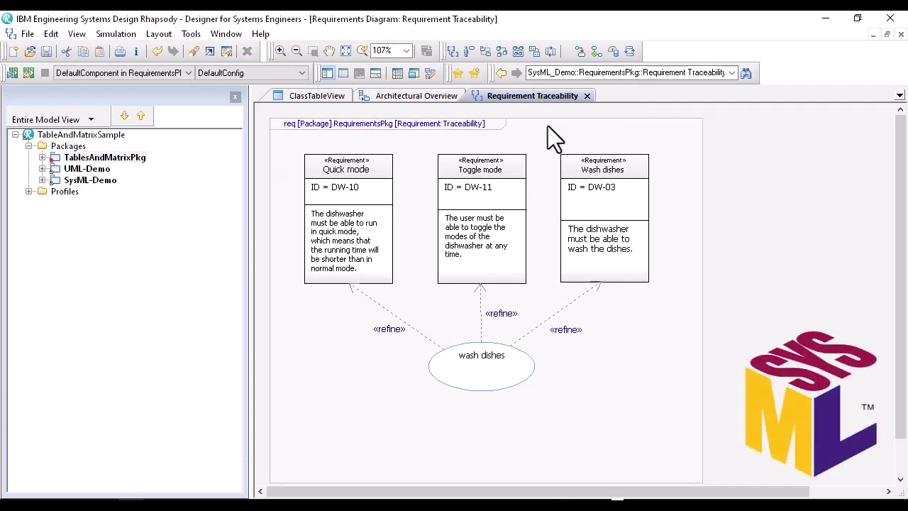
pyautogui.click(479, 378)
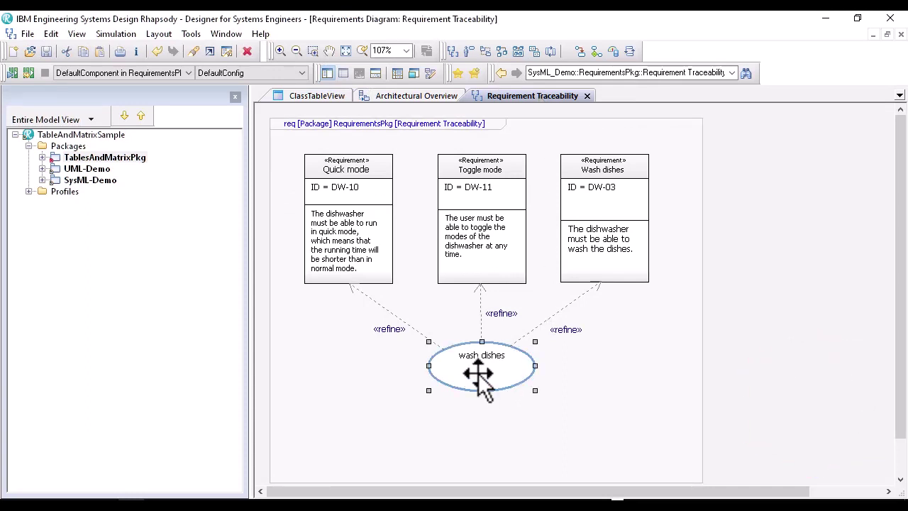
pyautogui.click(386, 278)
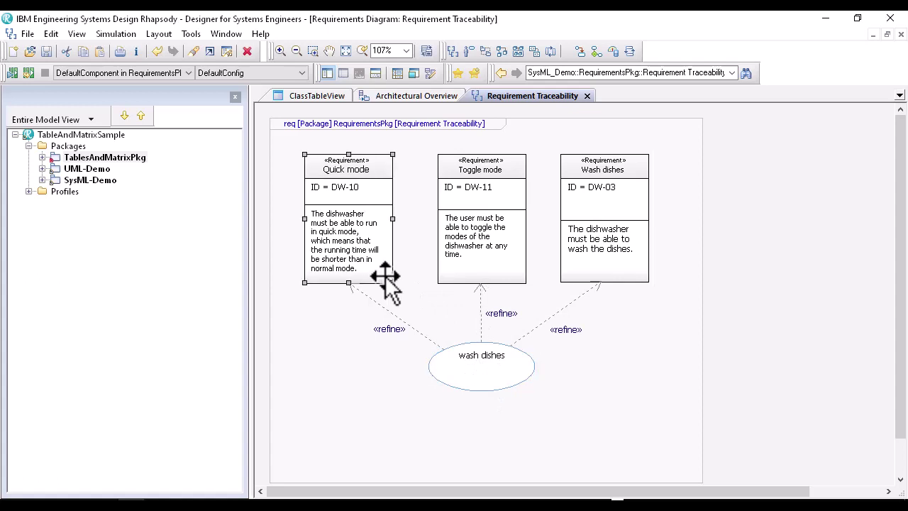
pyautogui.click(385, 307)
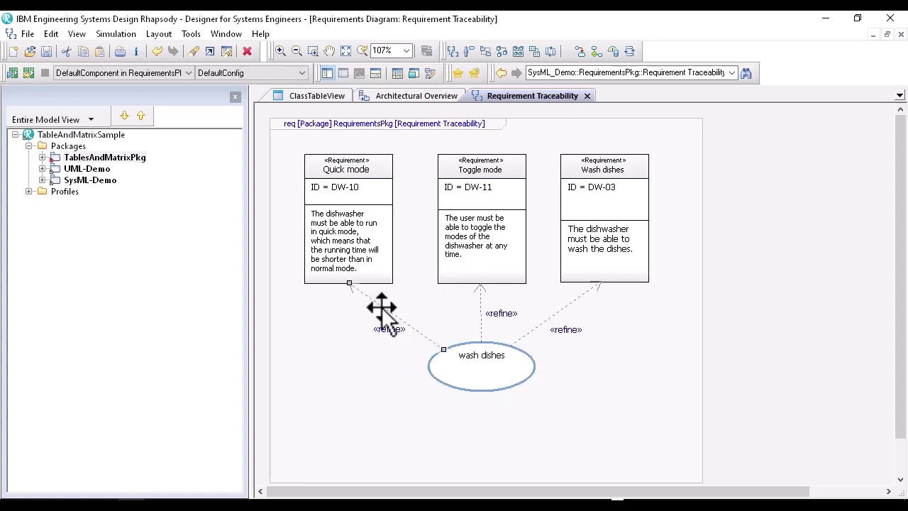
pyautogui.click(349, 337)
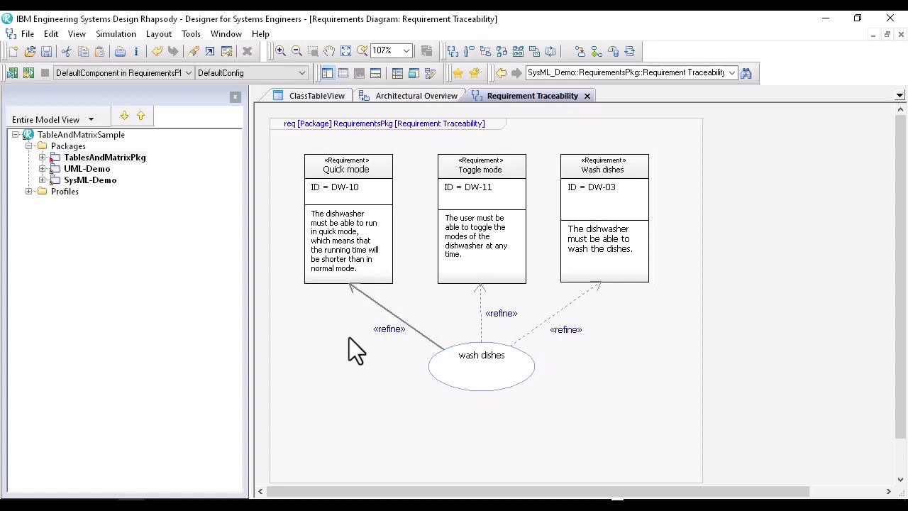
# Step: Add the MatrixLayout UseCaseReqTraceabilityLayout to TablesAndMatrixPkg and open its Features
pyautogui.rightClick(133, 161)
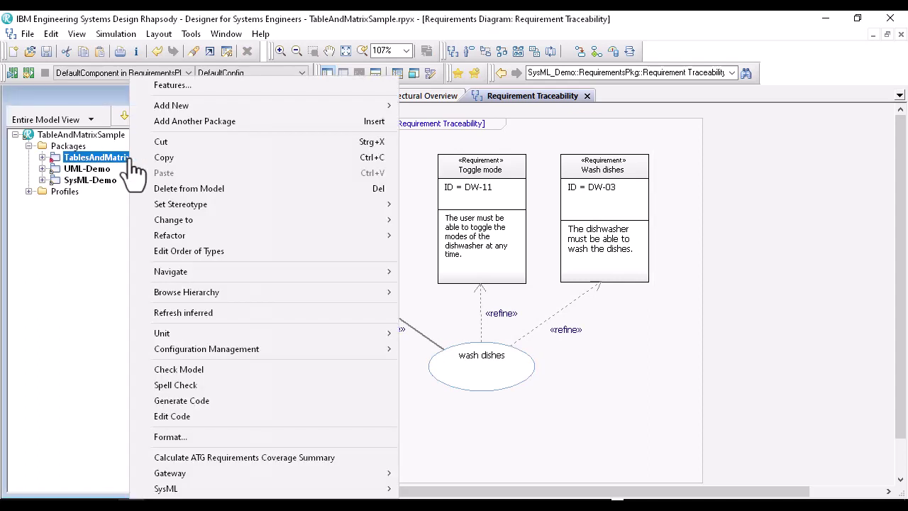
pyautogui.moveTo(192, 111)
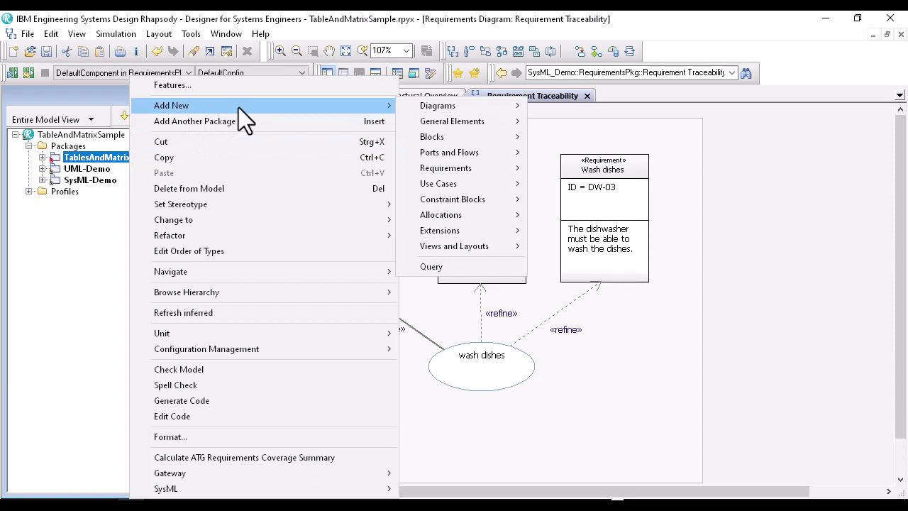
pyautogui.moveTo(439, 248)
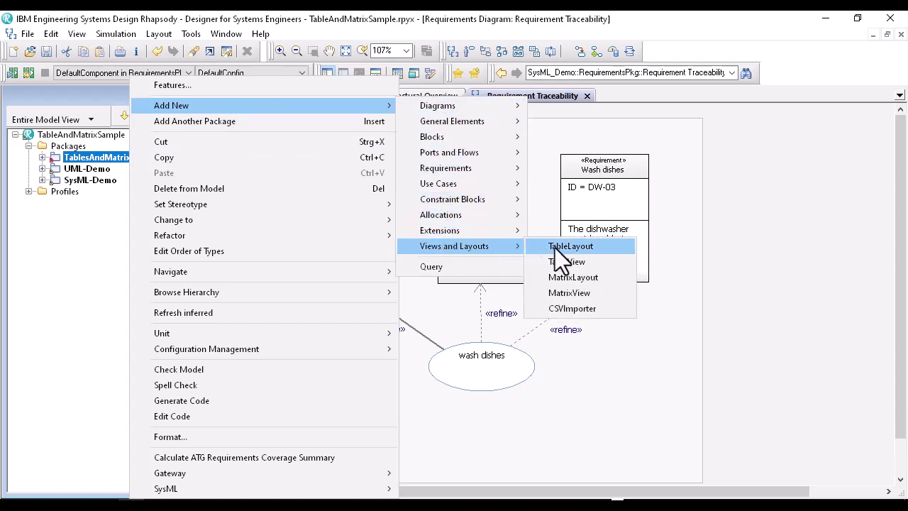
pyautogui.click(558, 277)
pyautogui.write('UseCaseReqTraceabilityLayout')
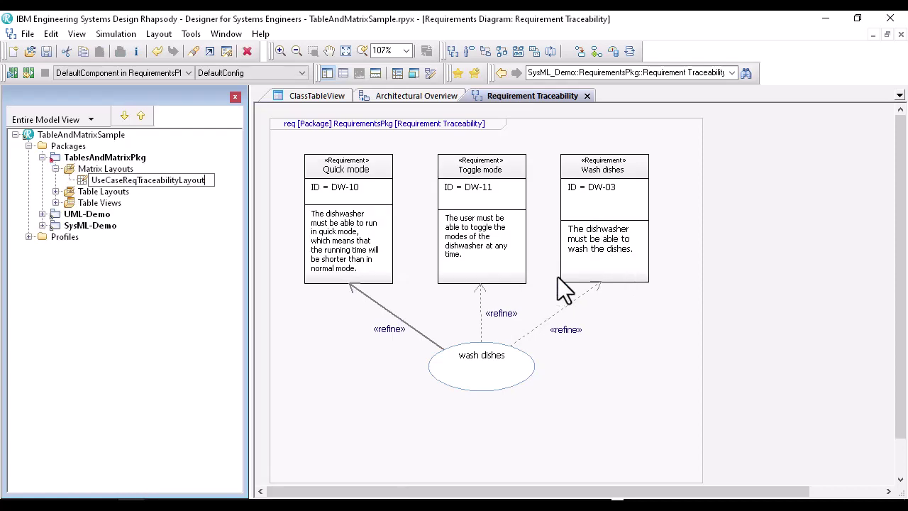
pyautogui.press('Return')
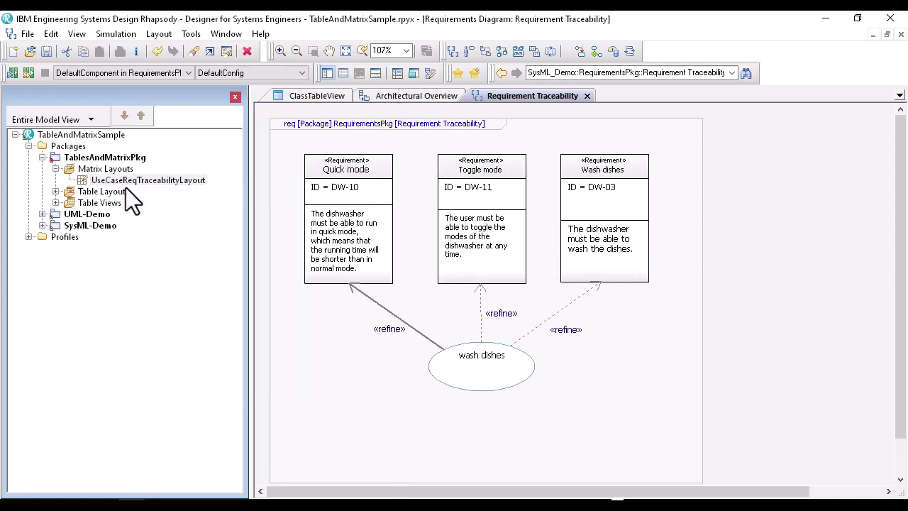
pyautogui.doubleClick(128, 184)
# Step: Set From types to UseCase, To types to Requirement, and cell type to Refinement
pyautogui.click(184, 270)
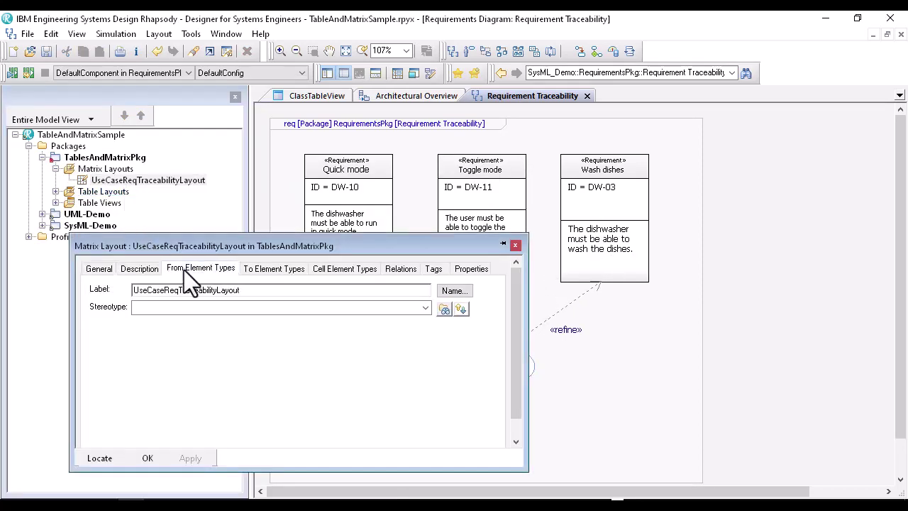
pyautogui.moveTo(429, 327); pyautogui.dragTo(437, 397)
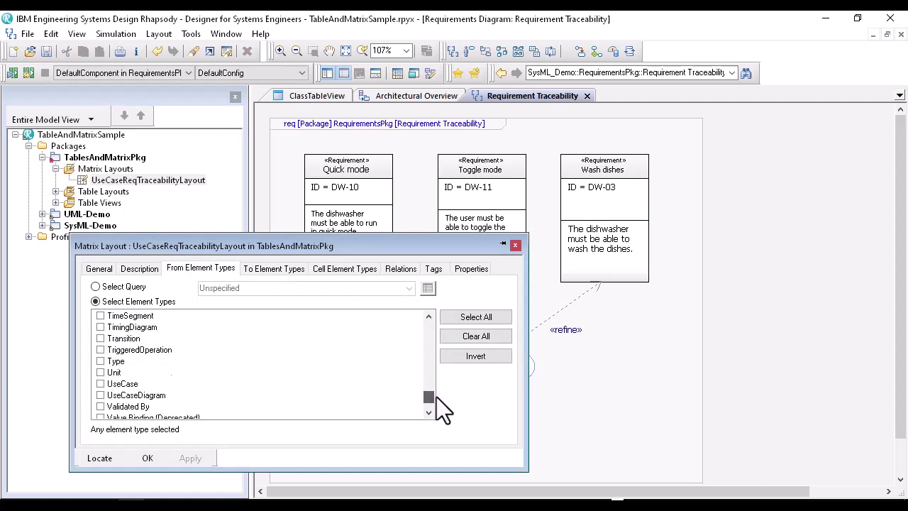
pyautogui.click(101, 384)
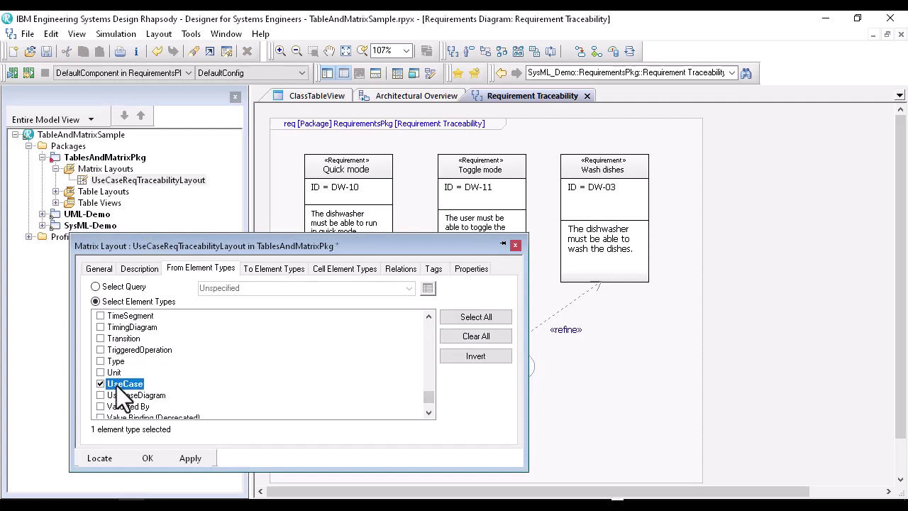
pyautogui.click(278, 270)
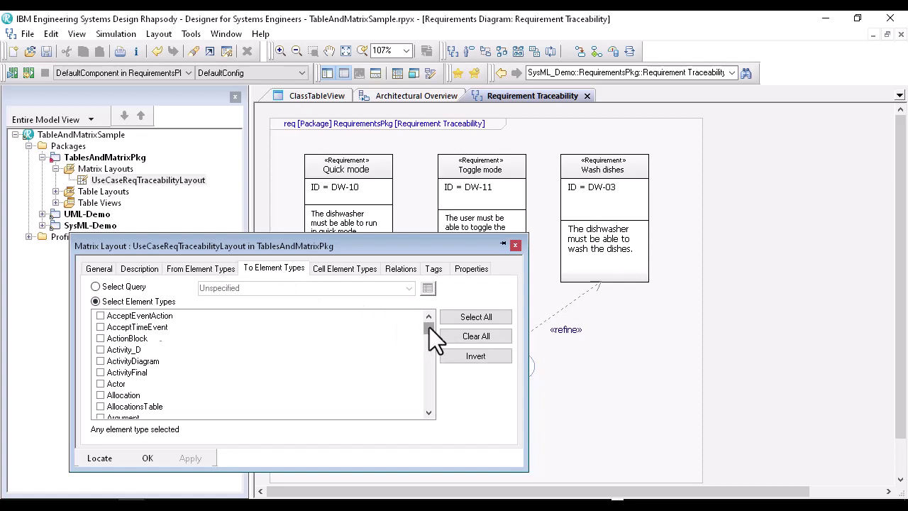
pyautogui.moveTo(429, 327); pyautogui.dragTo(431, 380)
pyautogui.click(102, 407)
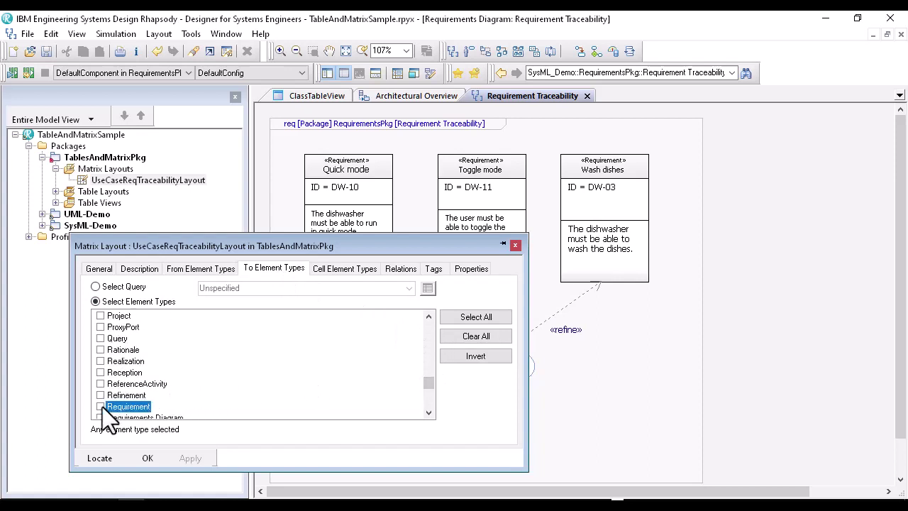
pyautogui.click(101, 407)
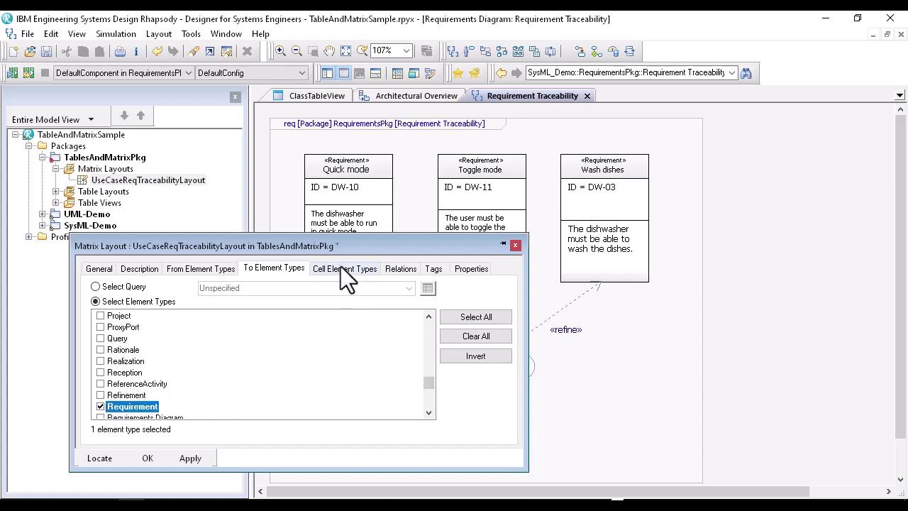
pyautogui.click(343, 268)
pyautogui.moveTo(427, 319); pyautogui.dragTo(369, 365)
pyautogui.click(101, 381)
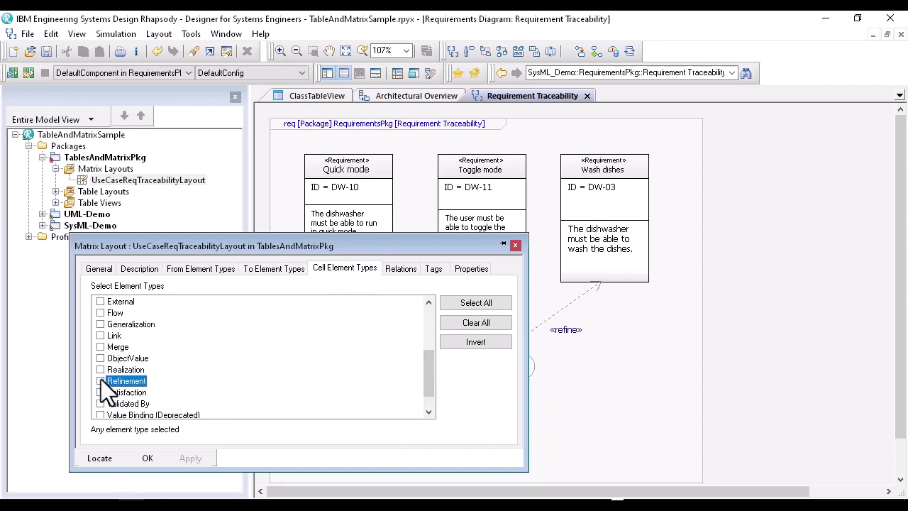
pyautogui.click(145, 458)
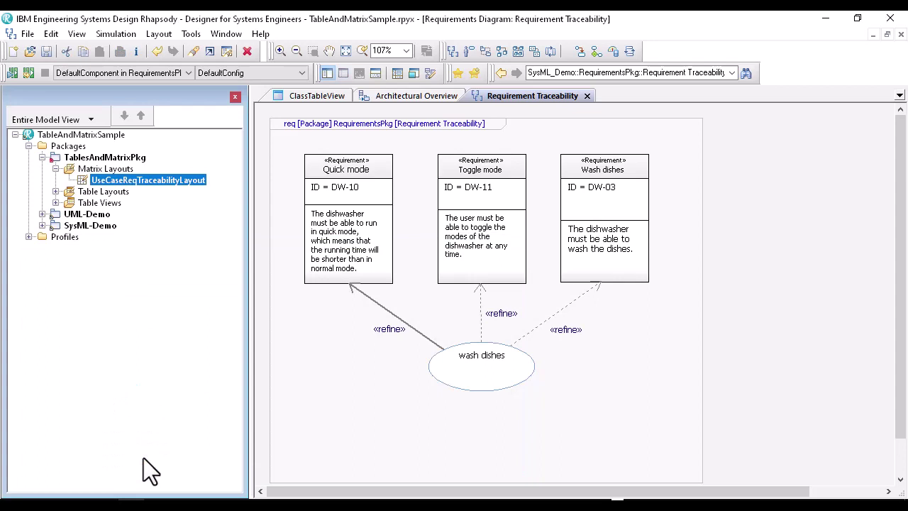
# Step: Create the matrix view UseCaseReqTraceabilityView from UseCaseReqTraceabilityLayout
pyautogui.rightClick(163, 195)
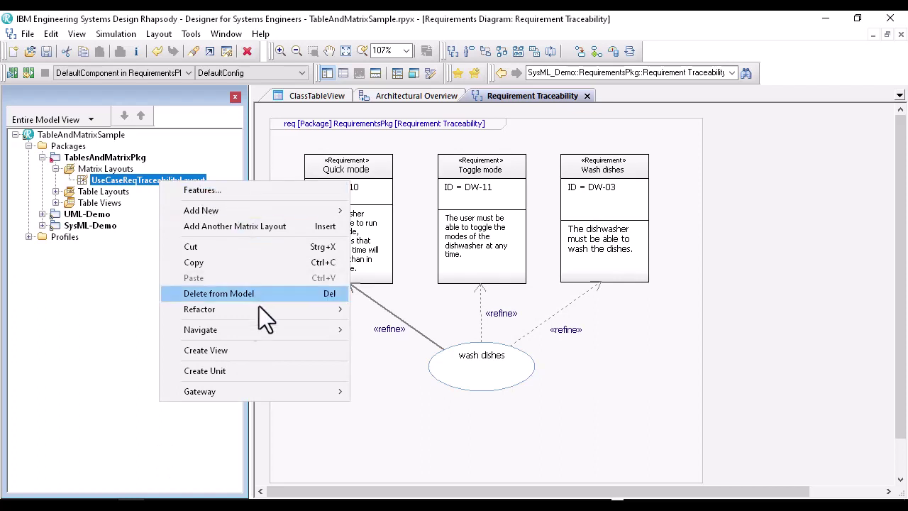
pyautogui.click(242, 350)
pyautogui.press('Return')
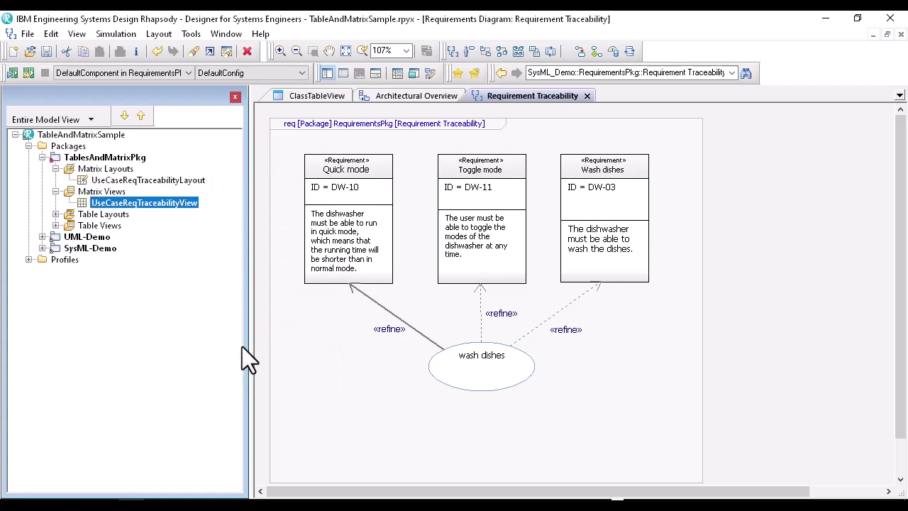
# Step: Set the matrix view's From scope to TableAndMatrixSample and apply
pyautogui.rightClick(169, 201)
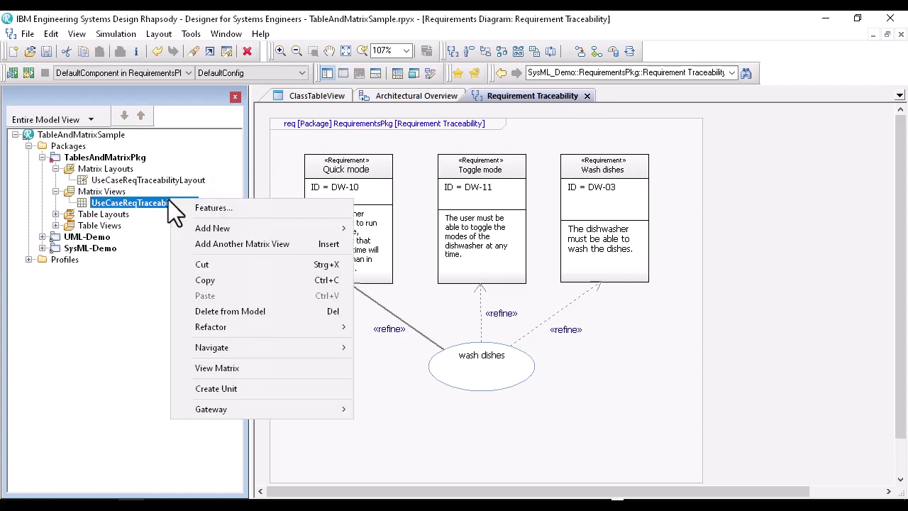
pyautogui.click(189, 207)
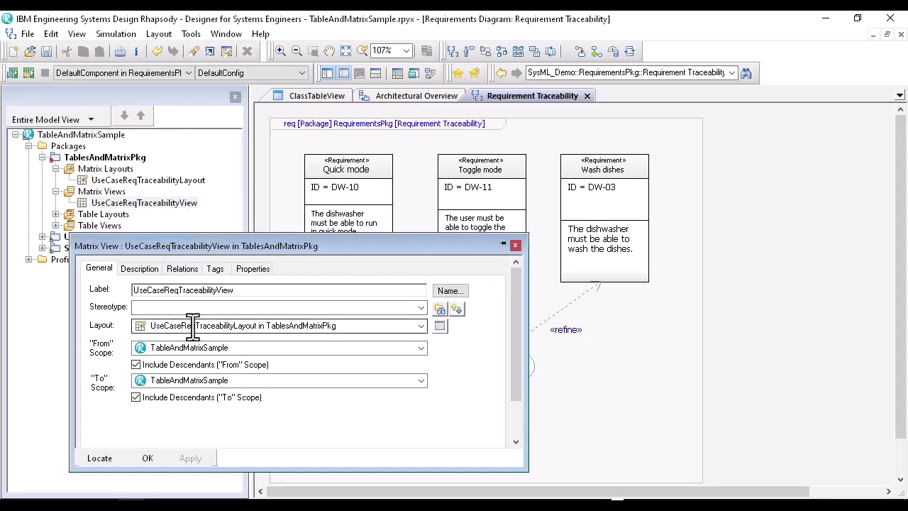
pyautogui.click(422, 349)
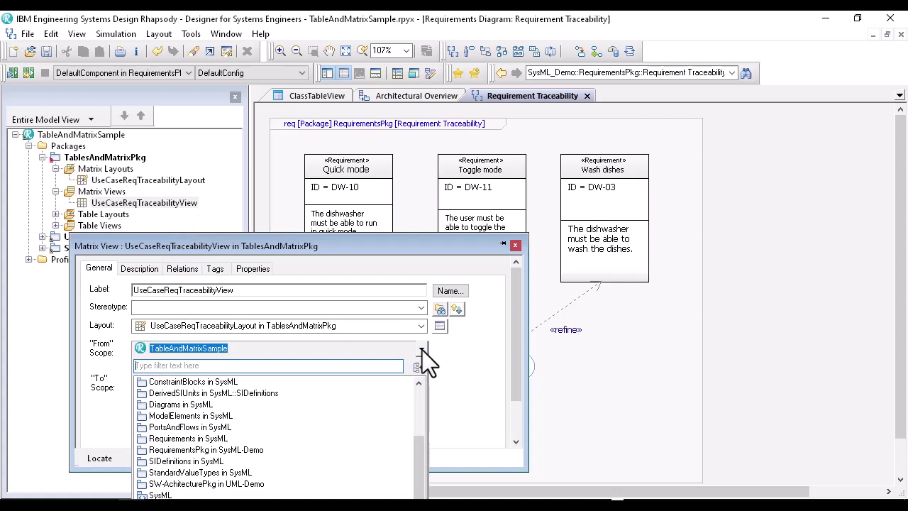
pyautogui.moveTo(415, 472); pyautogui.dragTo(413, 401)
pyautogui.click(440, 355)
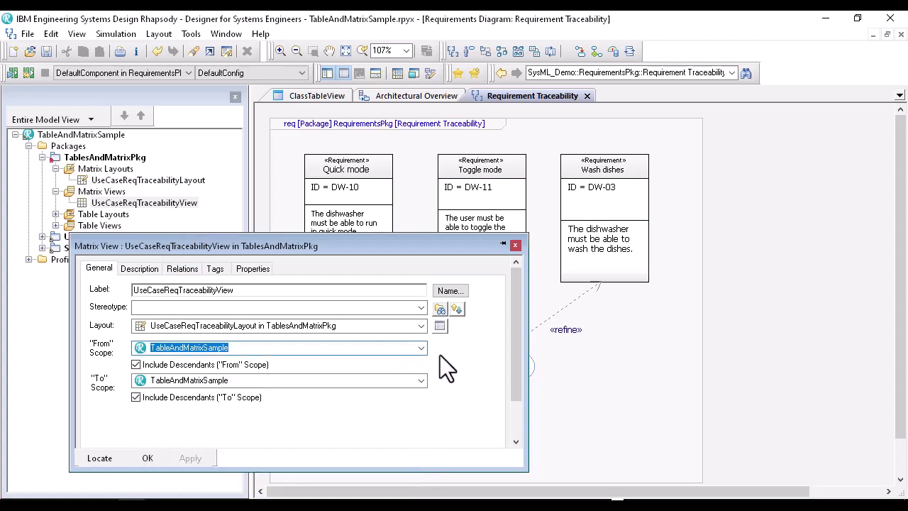
pyautogui.click(151, 455)
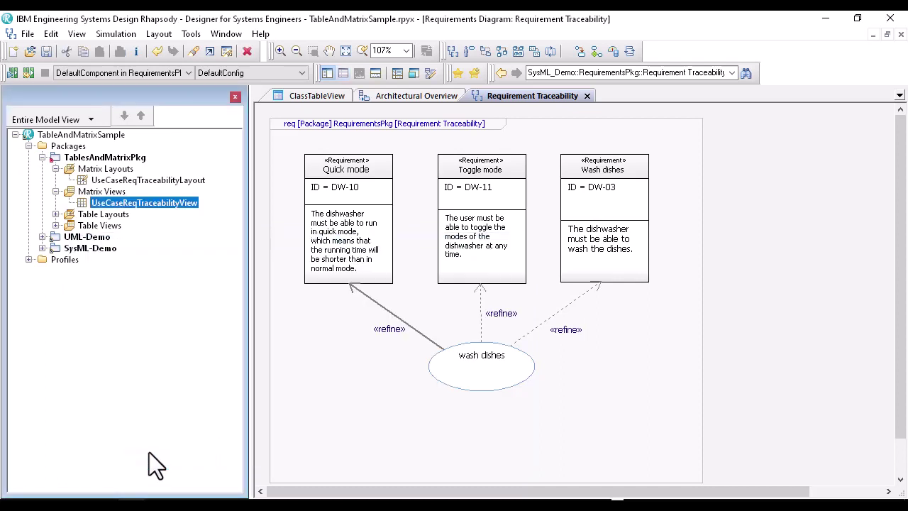
# Step: Open UseCaseReqTraceabilityView and swap it so requirements are rows and use cases are columns
pyautogui.doubleClick(161, 204)
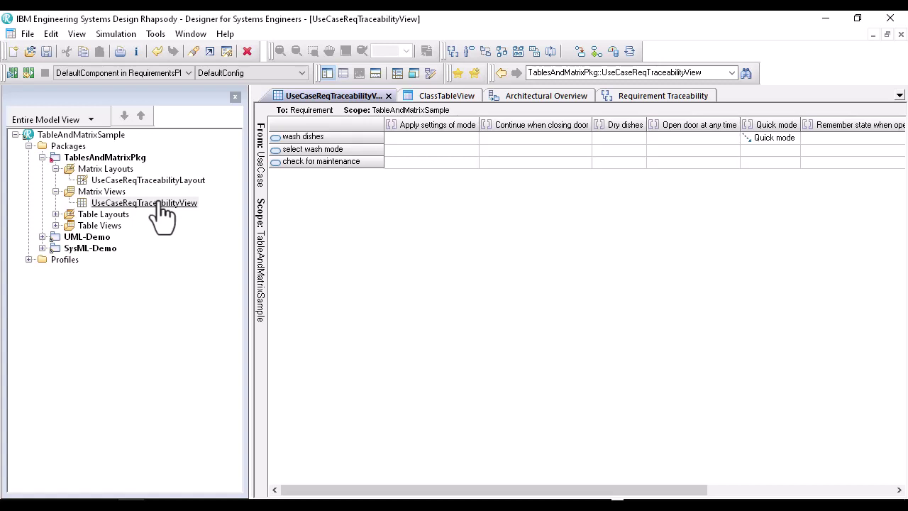
pyautogui.rightClick(676, 51)
pyautogui.click(710, 107)
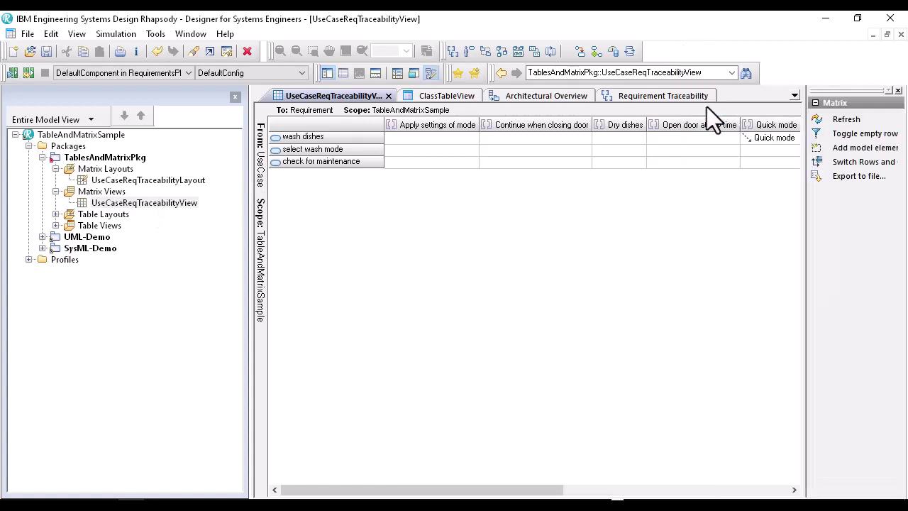
pyautogui.click(844, 162)
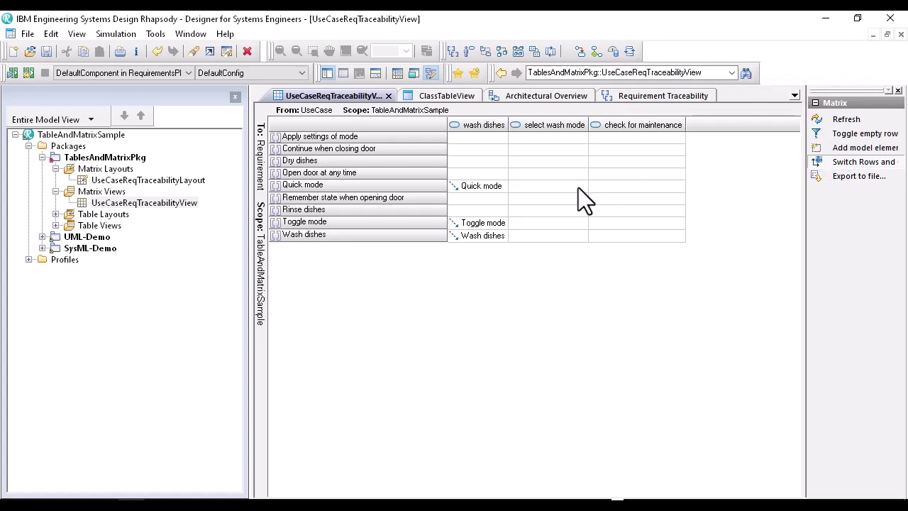
# Step: Add a Refinement from select wash mode to Open door at any time, then toggle off empty rows
pyautogui.rightClick(543, 175)
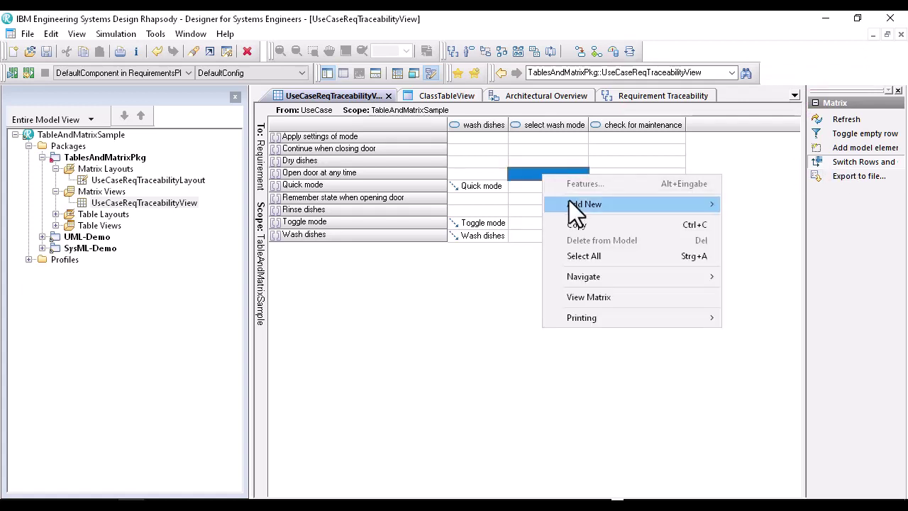
pyautogui.moveTo(575, 206)
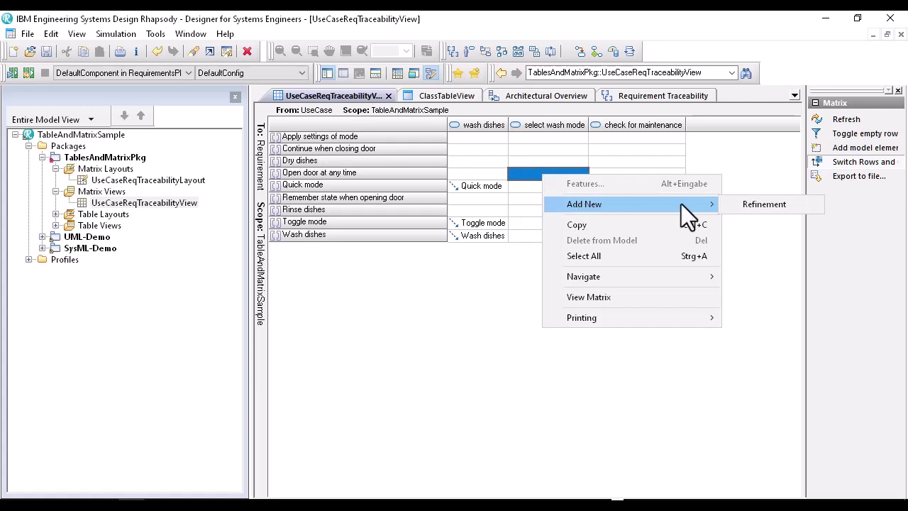
pyautogui.click(740, 203)
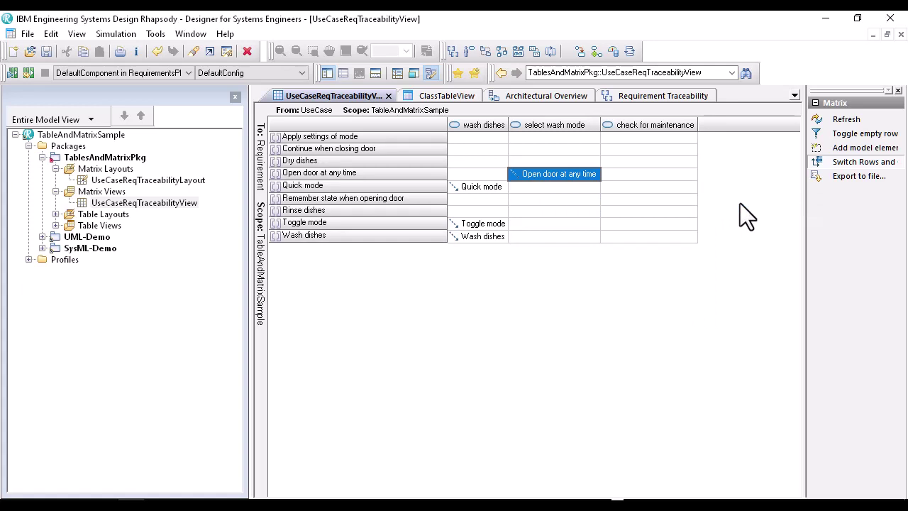
pyautogui.click(827, 134)
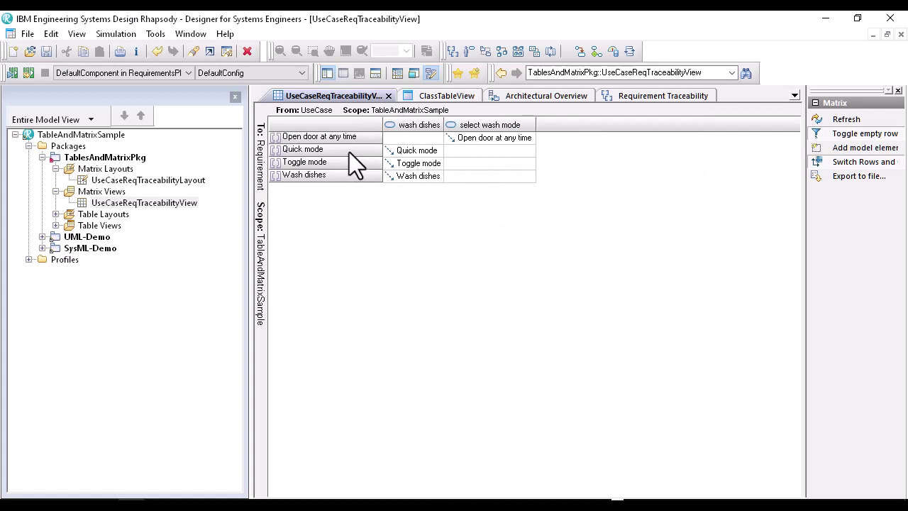
# Step: Locate the Quick mode requirement in the browser with Ctrl+L from the matrix
pyautogui.hotkey('ctrl', 'l')
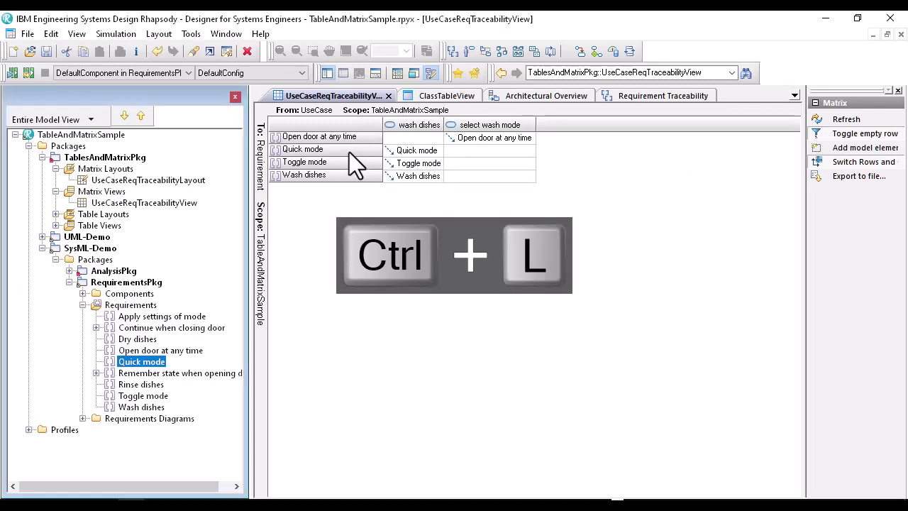